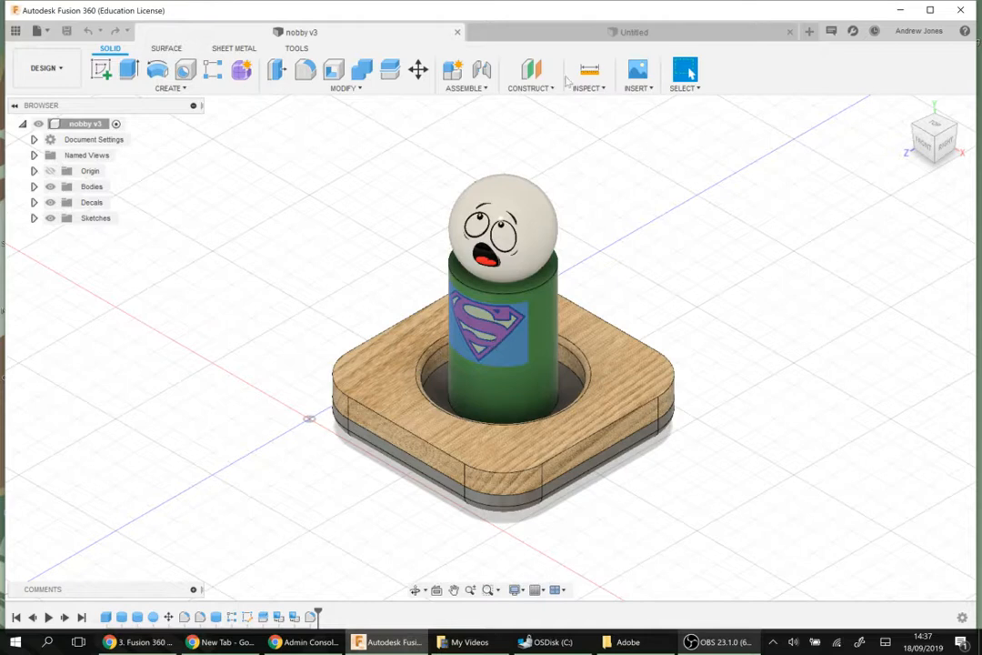
- Switch to the untitled design and start a sketch on the horizontal ground plane
{"action": "left_click", "coordinate": [576, 31]}
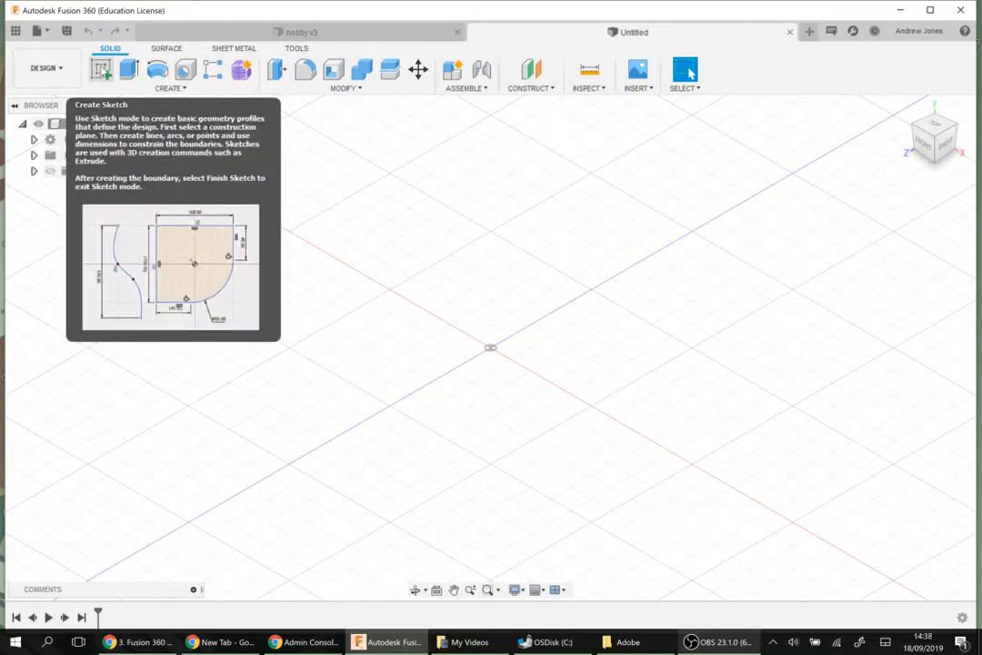
{"action": "left_click", "coordinate": [101, 70]}
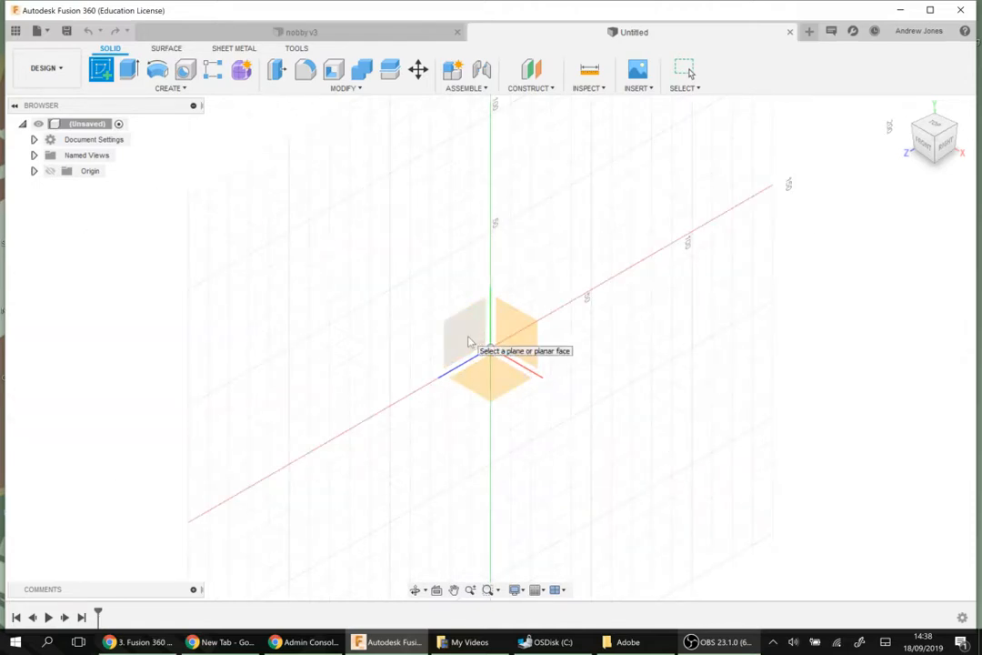
{"action": "left_click", "coordinate": [498, 385]}
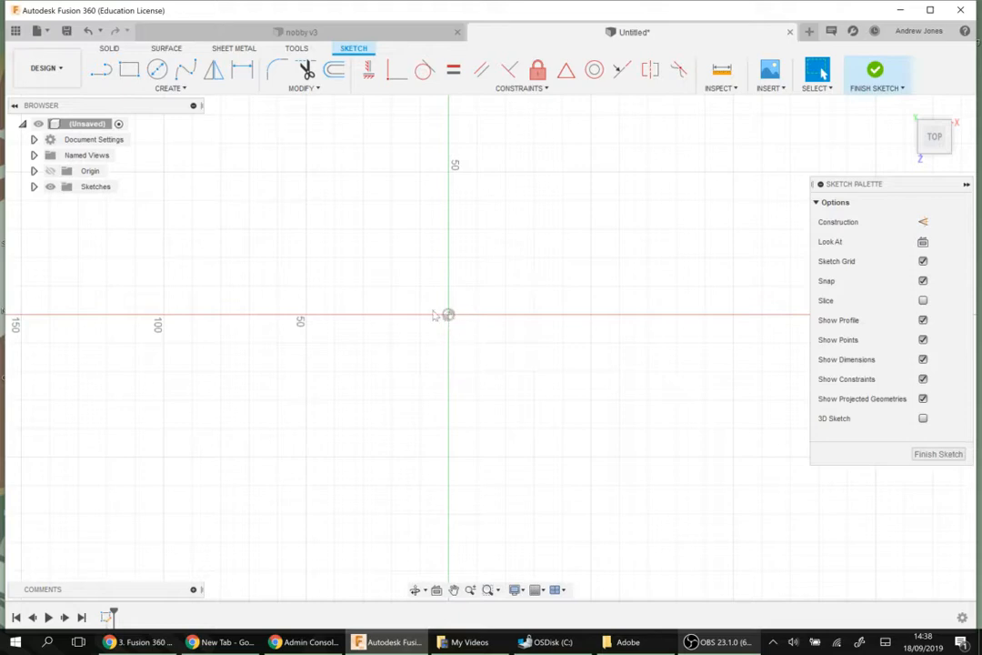
- Draw a 100 mm by 100 mm two-point rectangle starting at the origin and finish the sketch
{"action": "left_click", "coordinate": [143, 90]}
{"action": "mouse_move", "coordinate": [137, 124]}
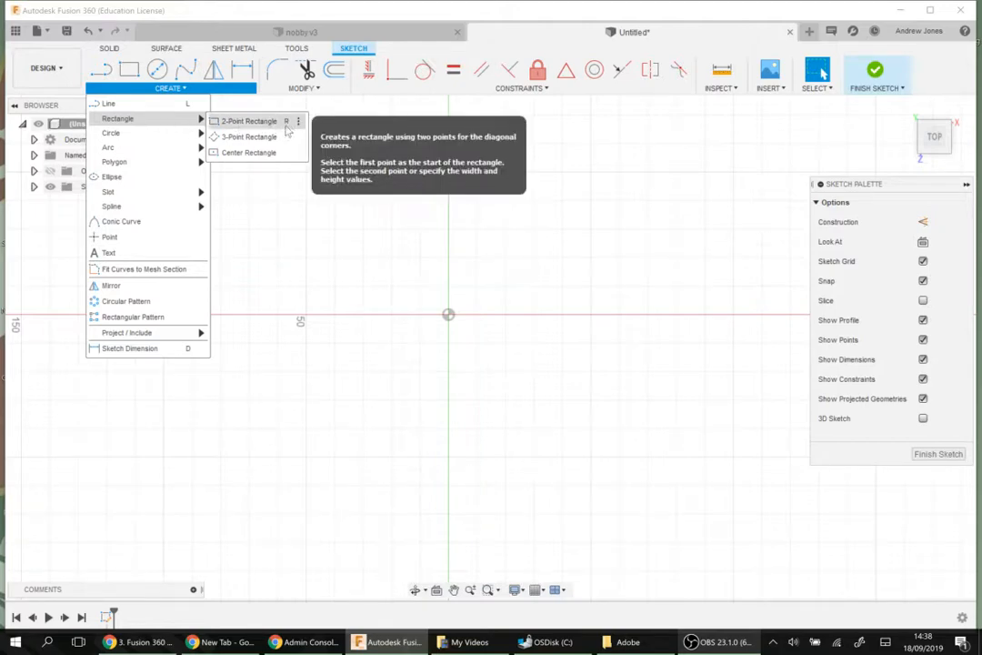
{"action": "left_click", "coordinate": [375, 17]}
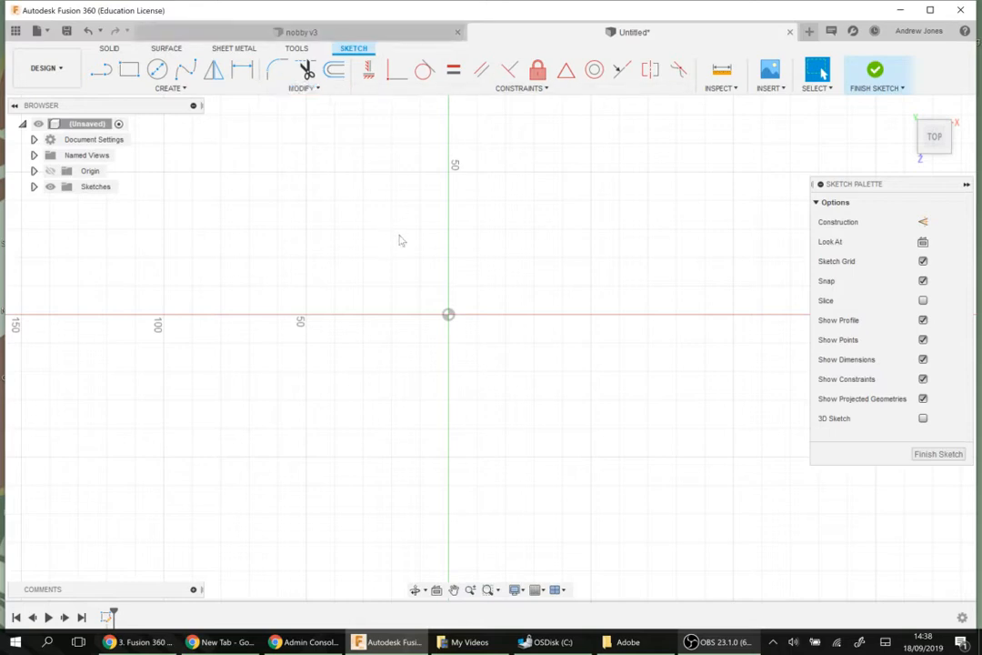
{"action": "key", "text": "r"}
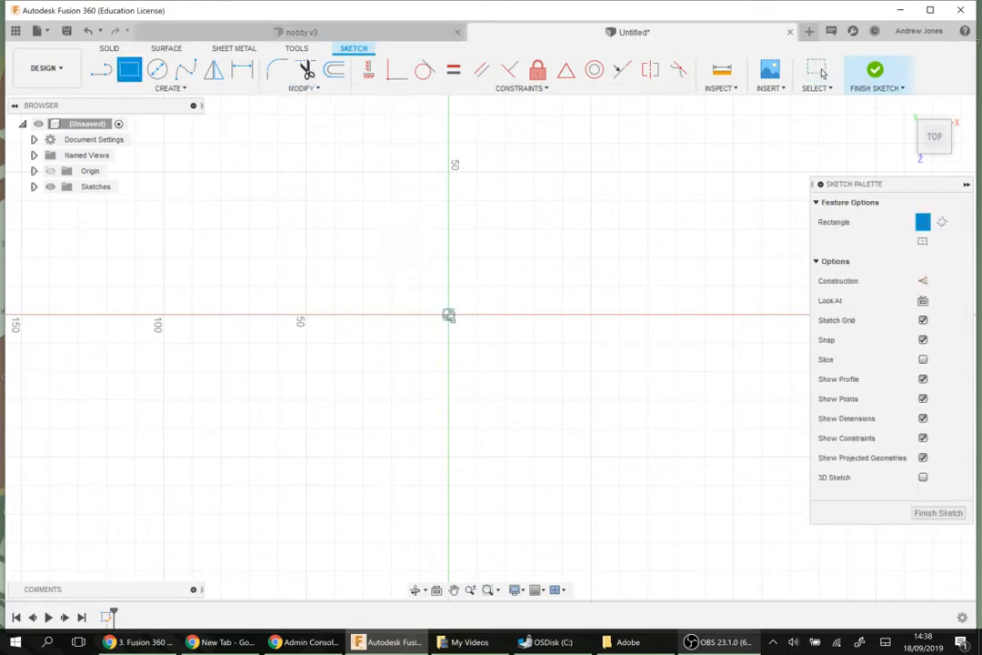
{"action": "left_click", "coordinate": [448, 315]}
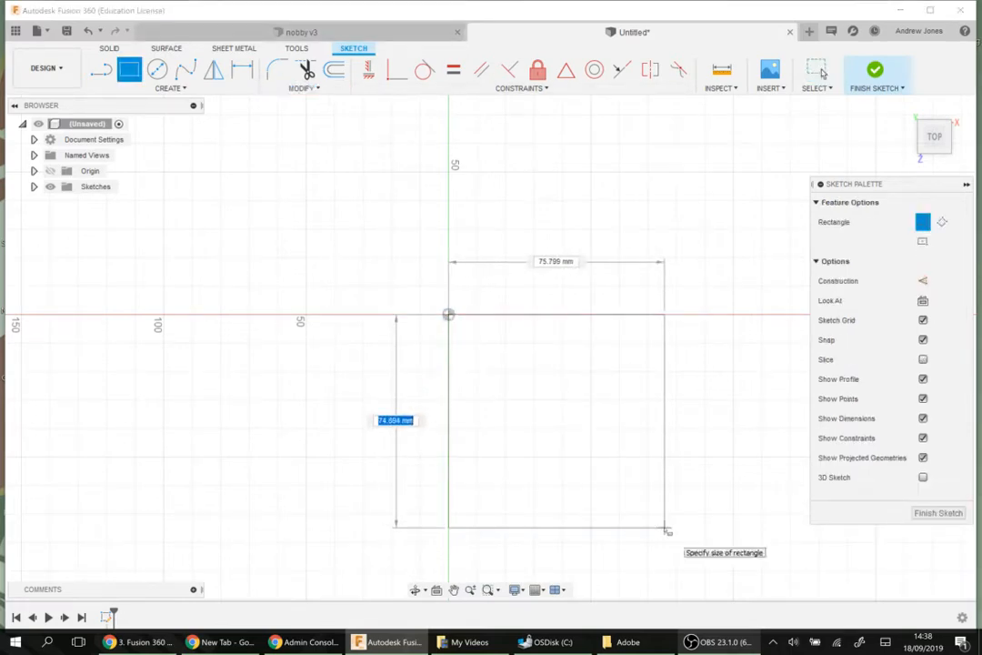
{"action": "type", "text": "100"}
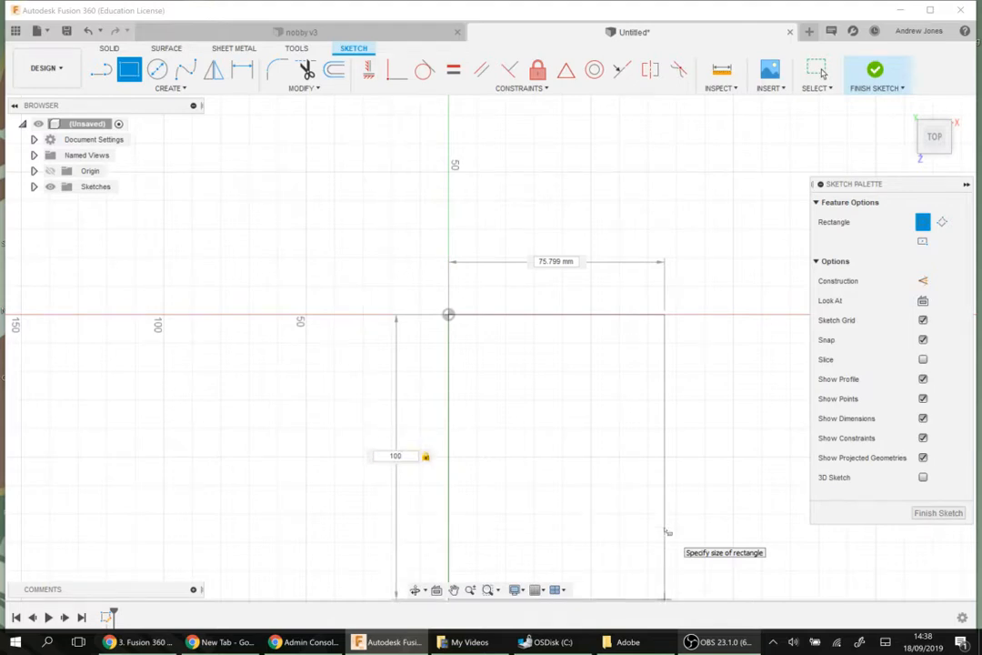
{"action": "key", "text": "Tab"}
{"action": "type", "text": "100"}
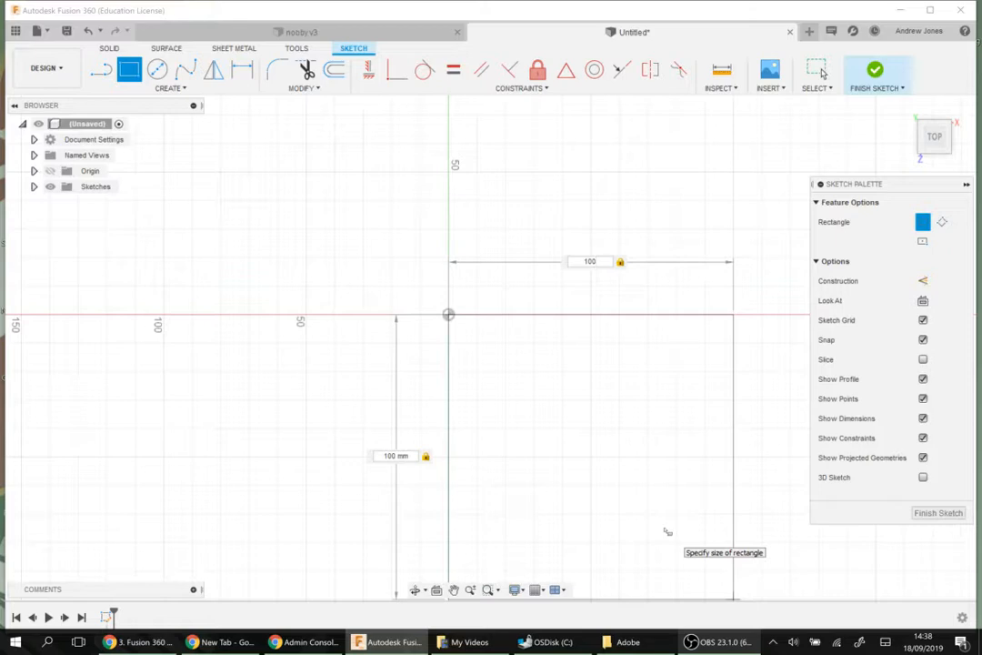
{"action": "key", "text": "Return"}
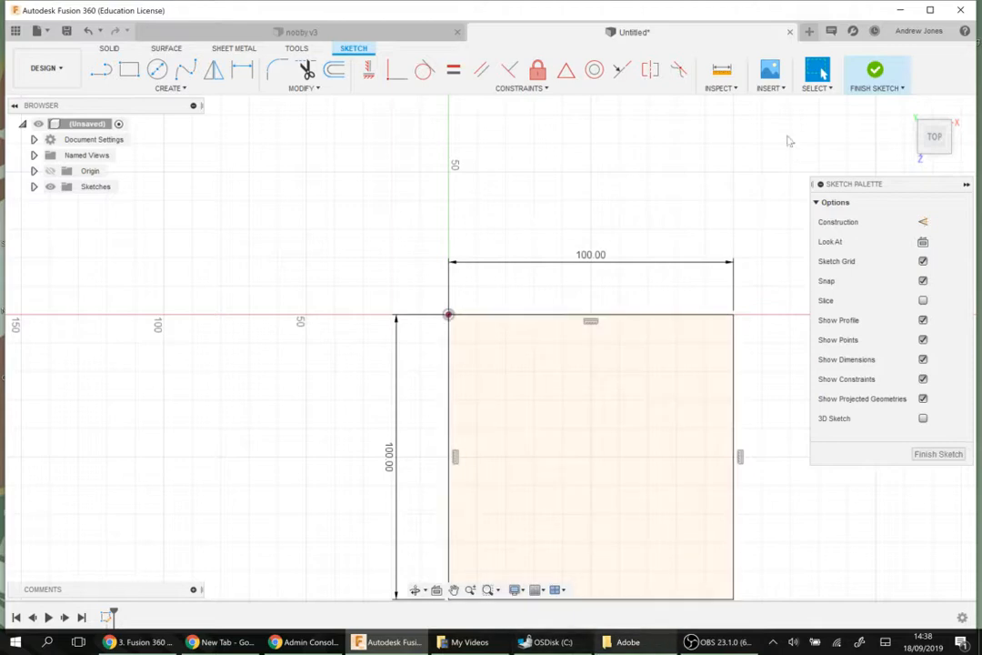
{"action": "left_click", "coordinate": [879, 71]}
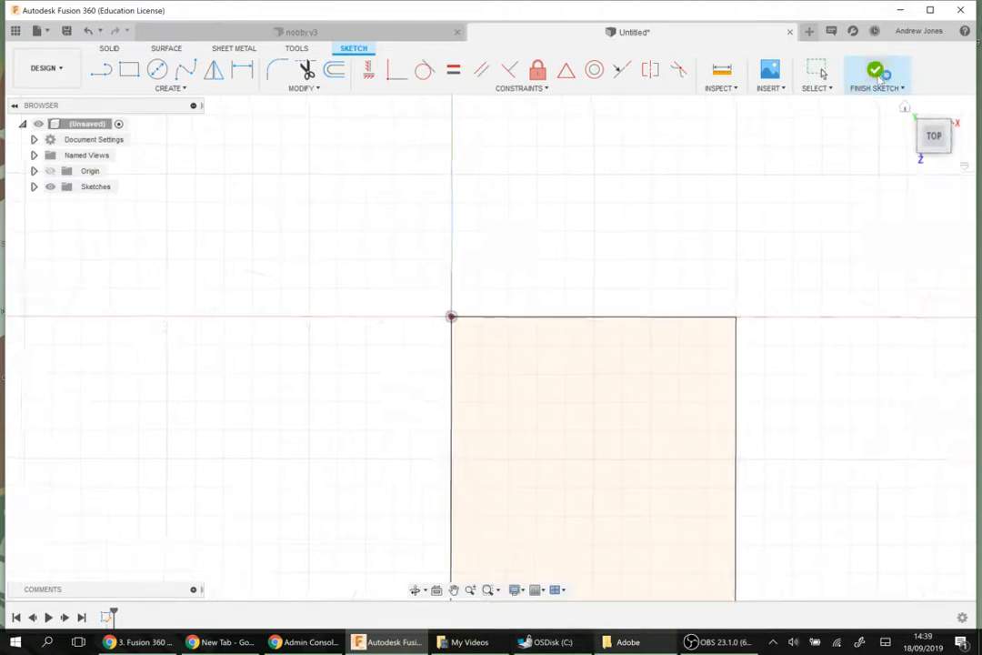
- Extrude the square profile 20 mm upward as a new body
{"action": "scroll", "coordinate": [637, 400], "scroll_direction": "down", "scroll_amount": 3}
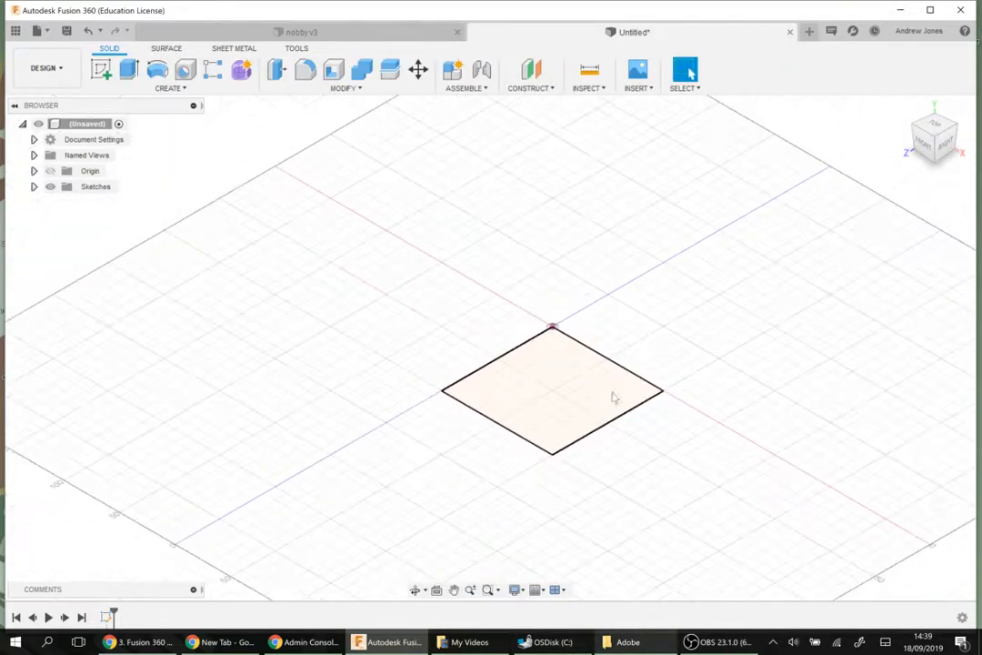
{"action": "scroll", "coordinate": [609, 400], "scroll_direction": "up", "scroll_amount": 4}
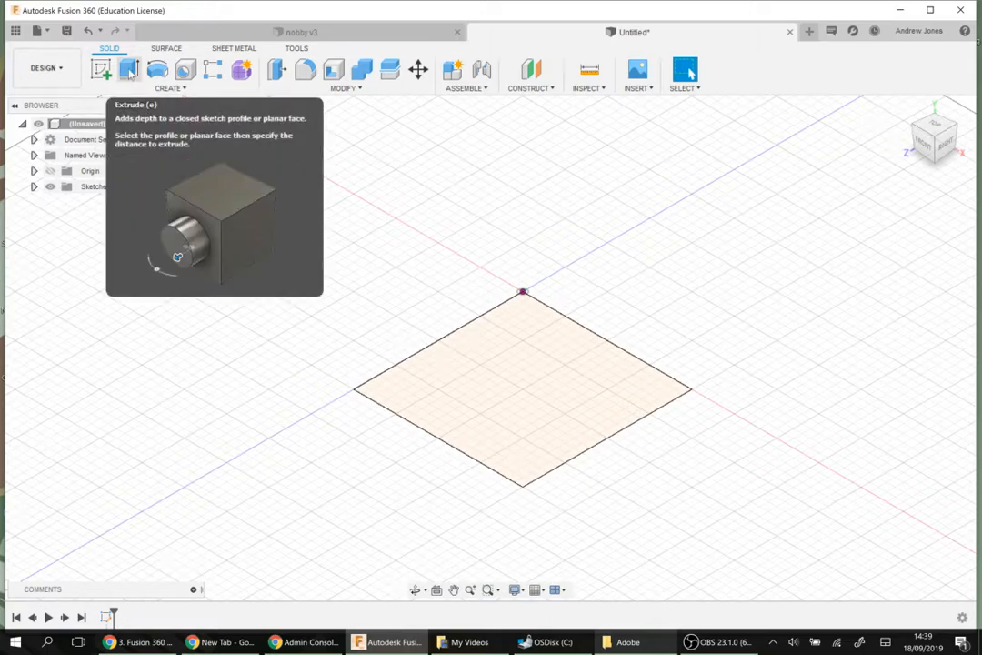
{"action": "left_click", "coordinate": [130, 73]}
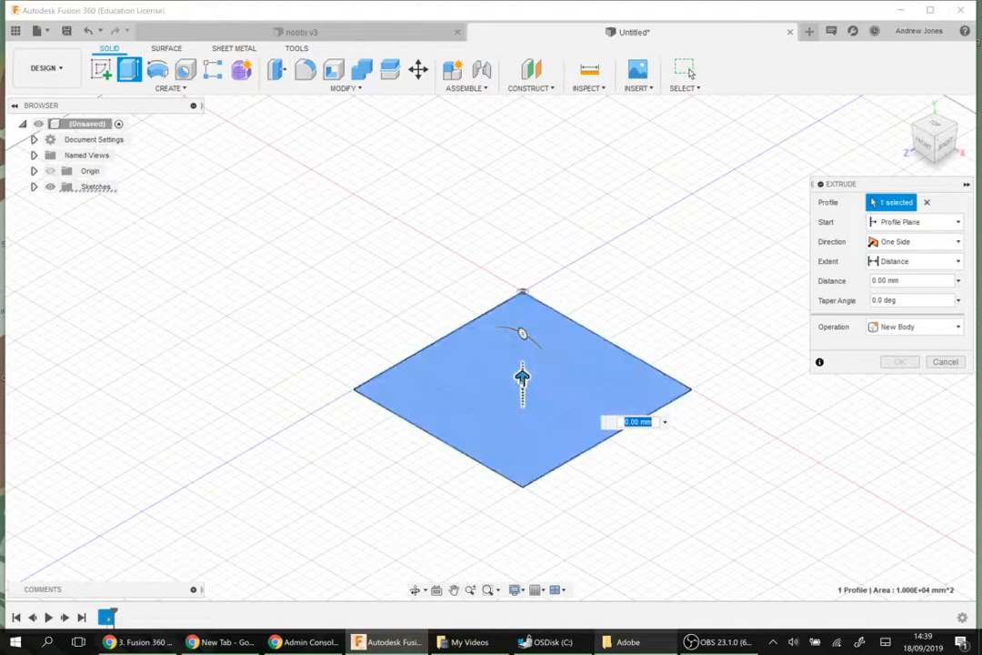
{"action": "left_click_drag", "start_coordinate": [522, 376], "coordinate": [522, 222]}
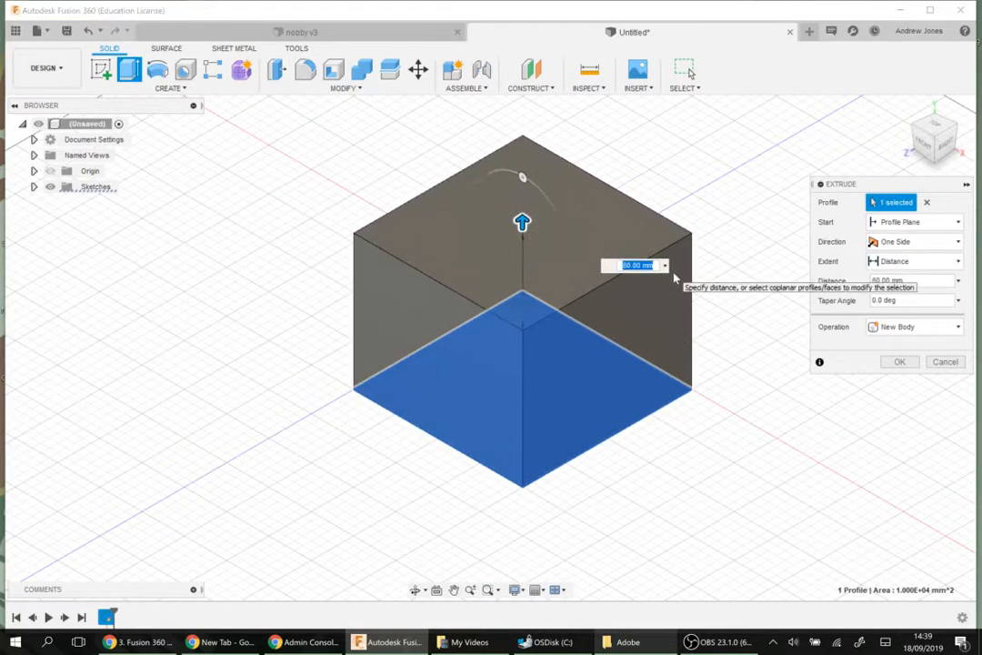
{"action": "type", "text": "20"}
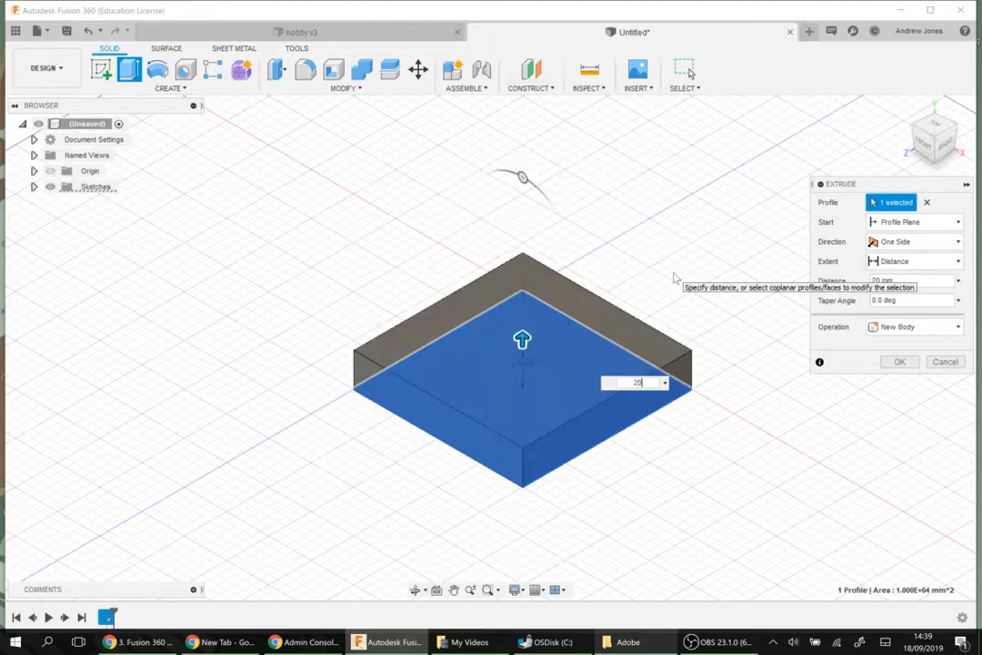
{"action": "key", "text": "Return"}
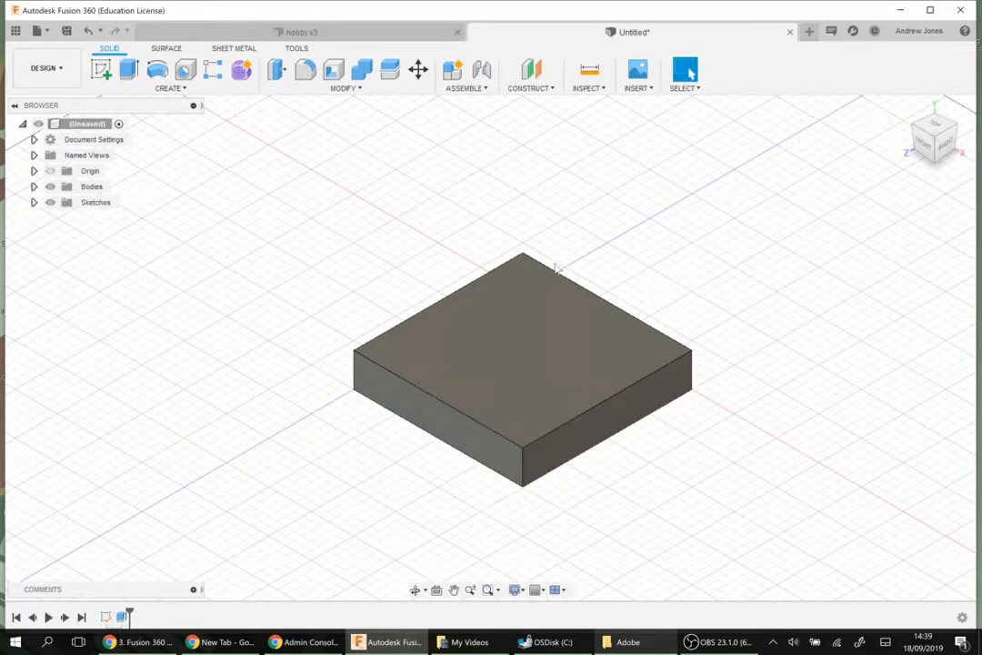
- Check the nobby v3 reference design, return to the untitled one and start a sketch on the block's top face
{"action": "left_click", "coordinate": [394, 37]}
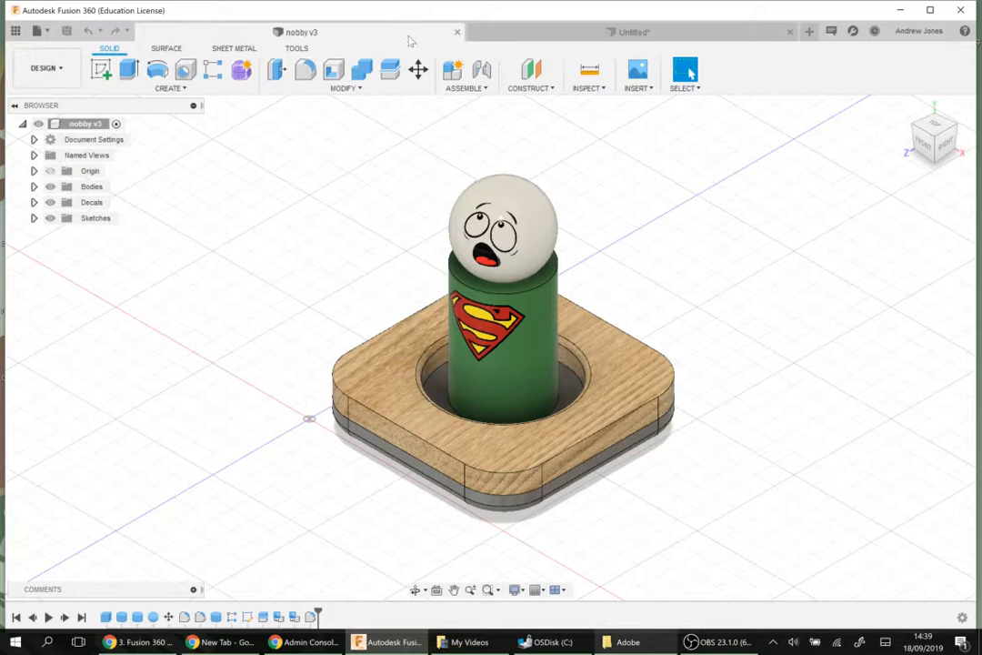
{"action": "left_click", "coordinate": [516, 37]}
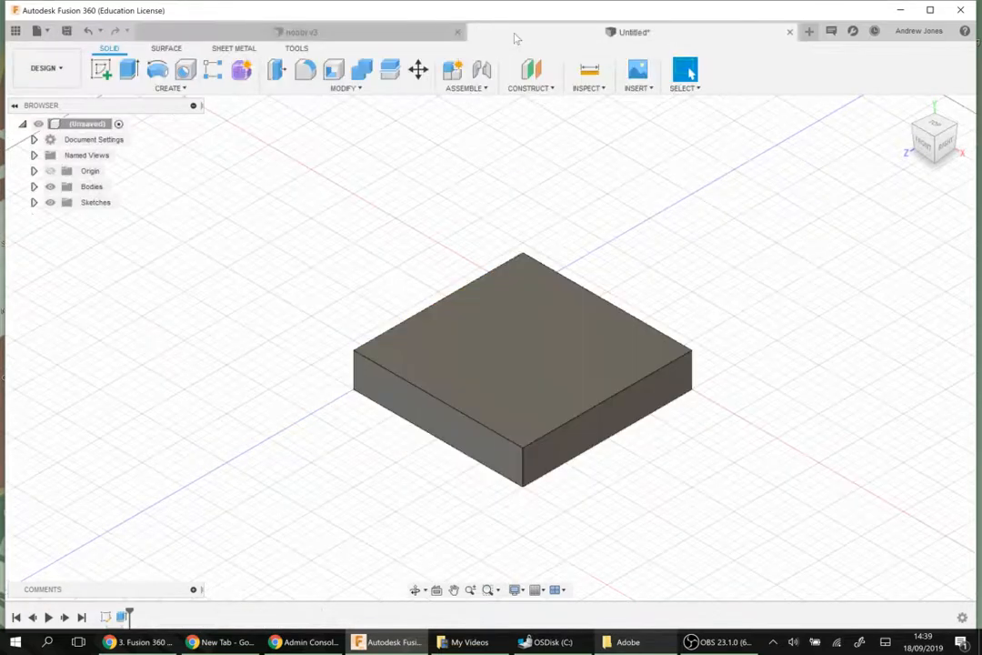
{"action": "left_click", "coordinate": [102, 70]}
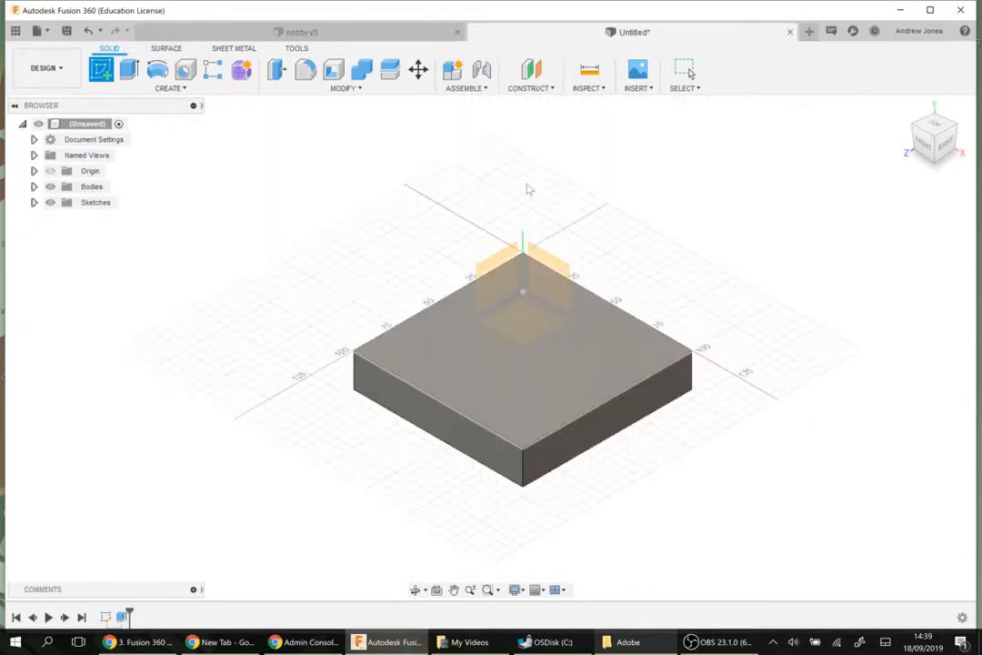
{"action": "left_click", "coordinate": [538, 369]}
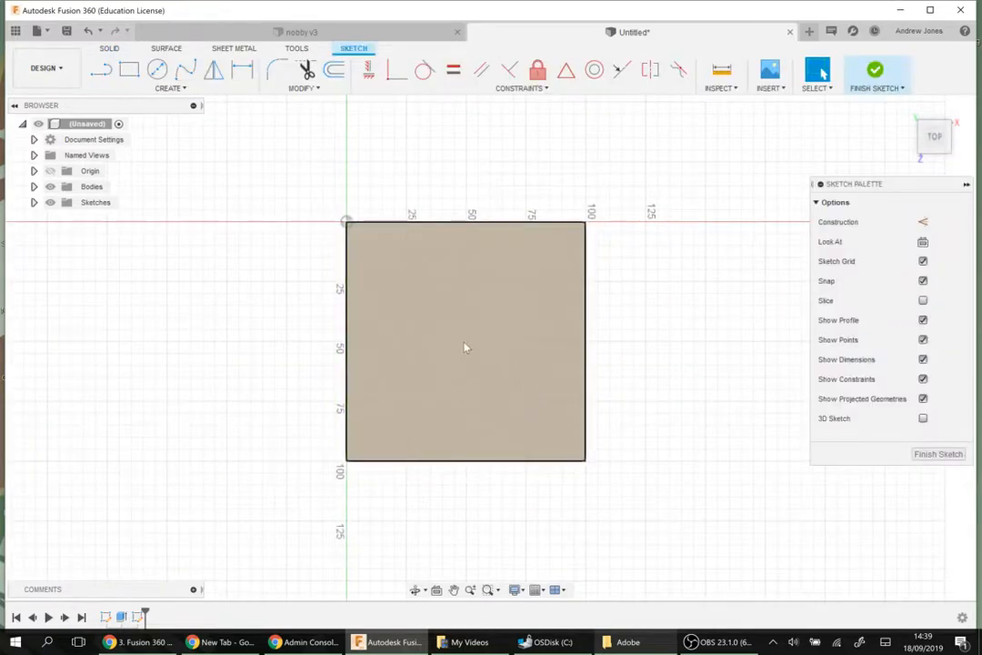
- Draw a 60 mm diameter circle at the centre of the block's top face and finish the sketch
{"action": "left_click", "coordinate": [169, 90]}
{"action": "mouse_move", "coordinate": [169, 135]}
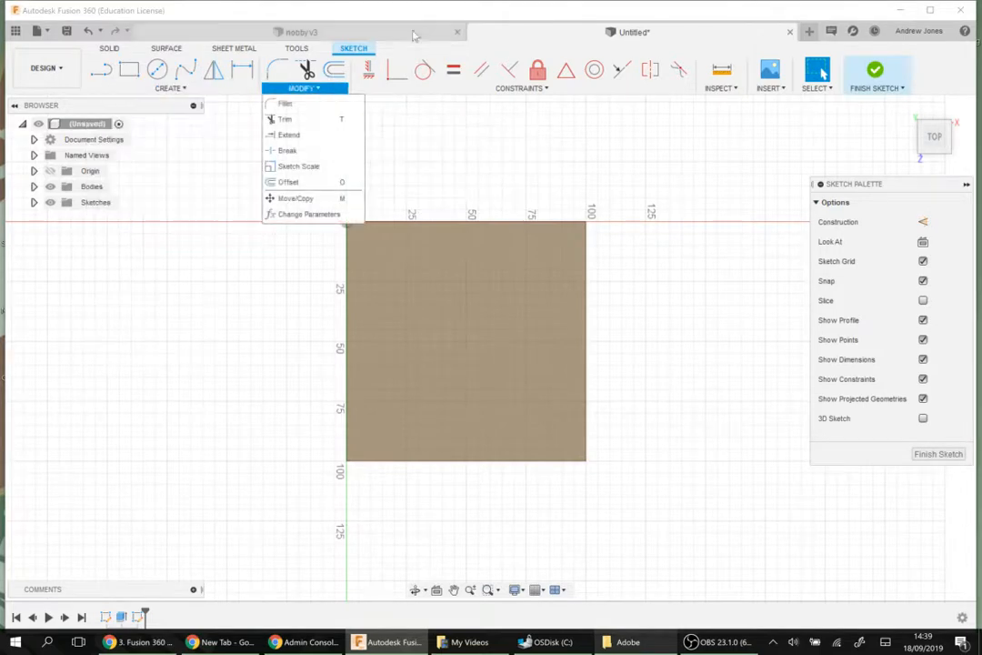
{"action": "key", "text": "c"}
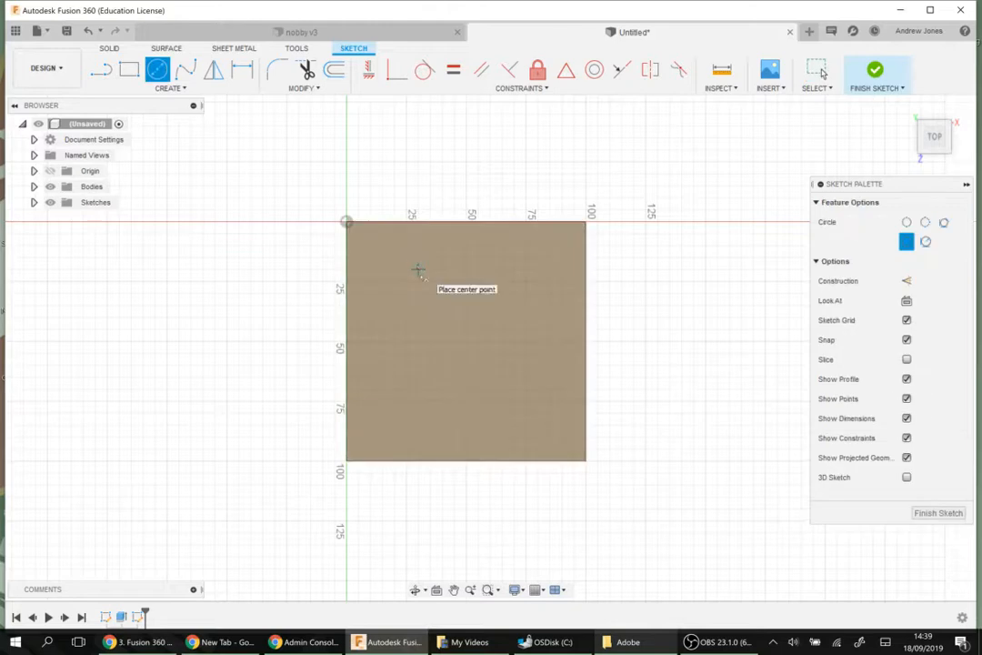
{"action": "left_click", "coordinate": [466, 340]}
{"action": "type", "text": "40"}
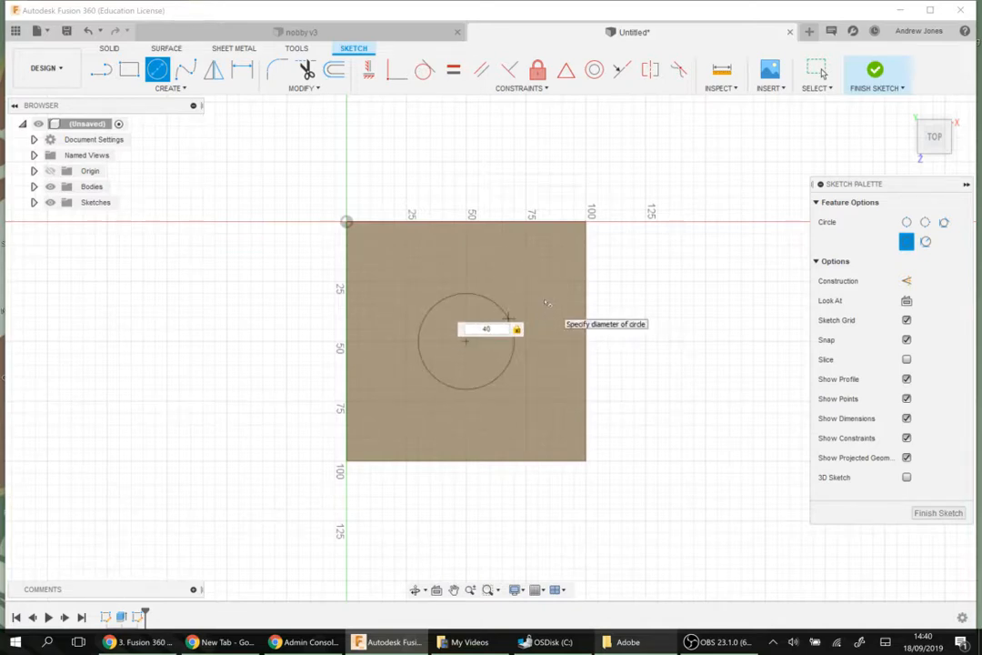
{"action": "type", "text": "60"}
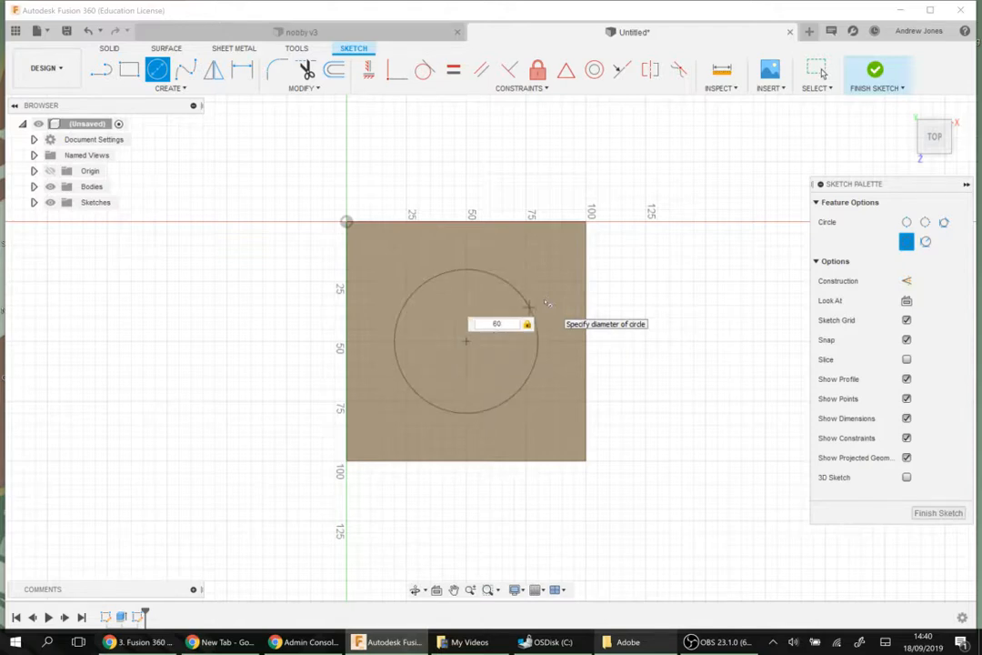
{"action": "key", "text": "Return"}
{"action": "key", "text": "Escape"}
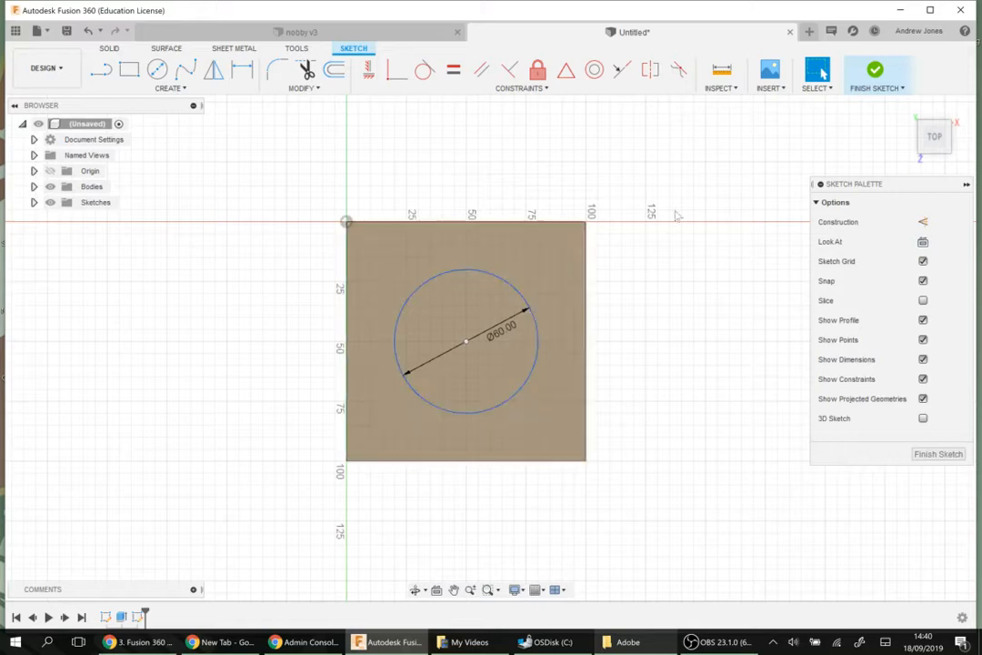
{"action": "left_click", "coordinate": [875, 72]}
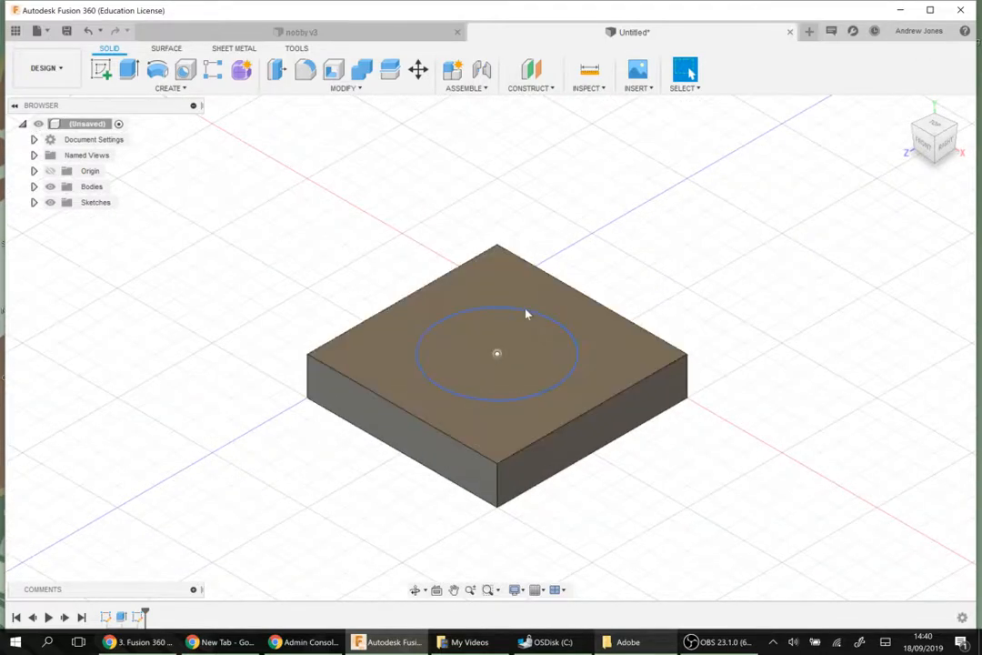
- Extrude the circle 10 mm down into the block with the Cut operation to form a round recess
{"action": "left_click", "coordinate": [129, 76]}
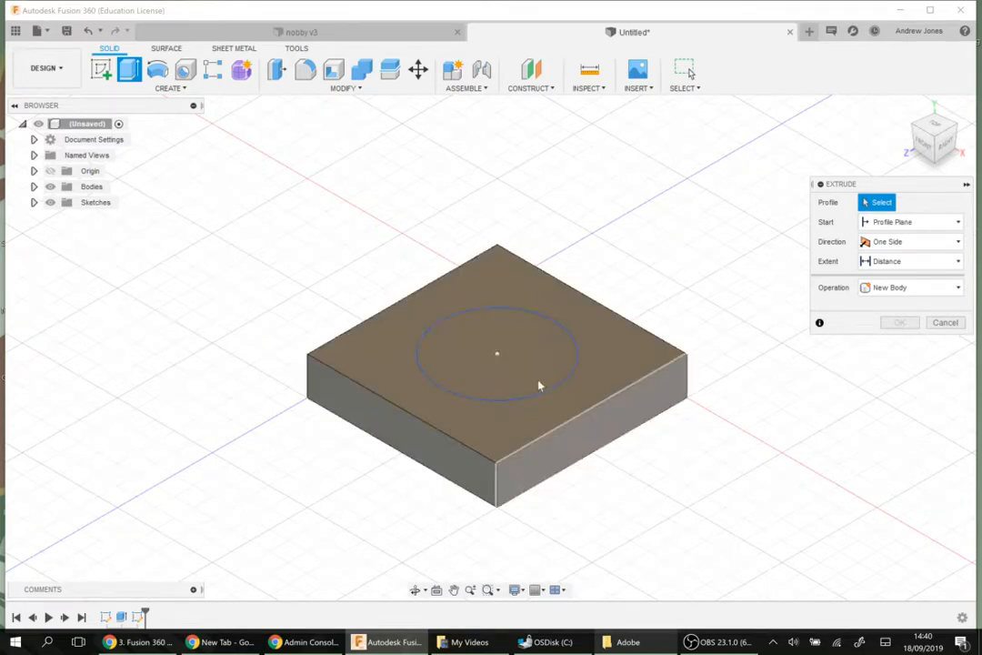
{"action": "left_click", "coordinate": [499, 349]}
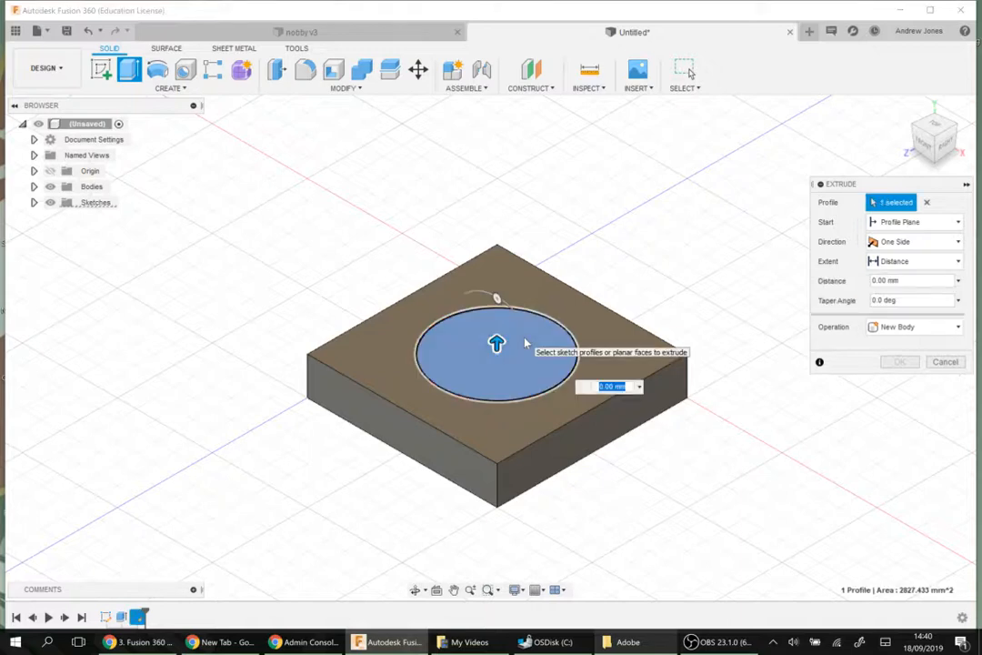
{"action": "left_click_drag", "start_coordinate": [496, 344], "coordinate": [497, 389]}
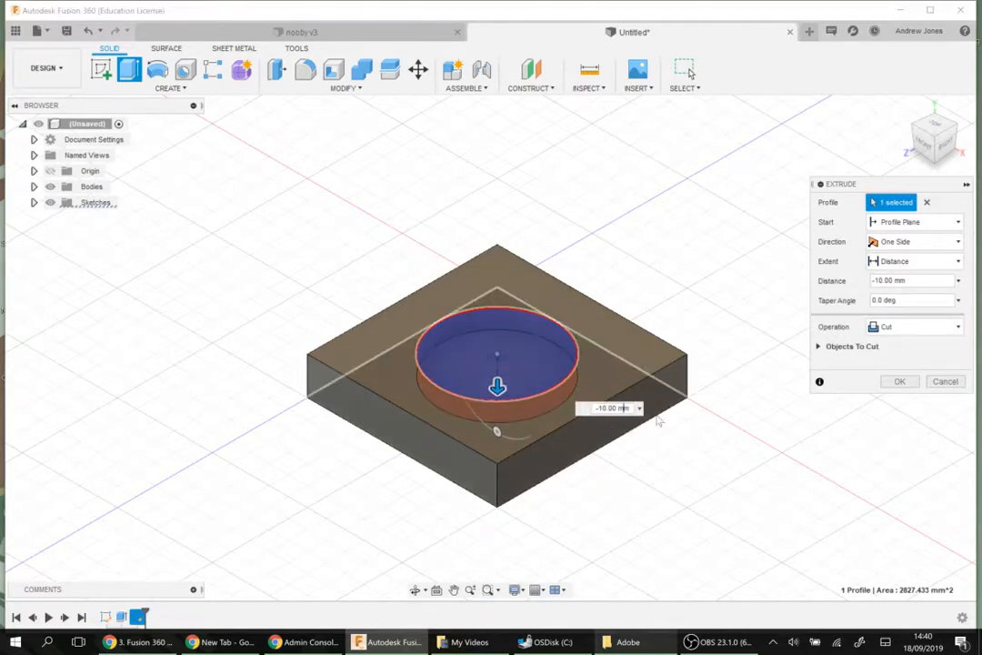
{"action": "left_click", "coordinate": [885, 329]}
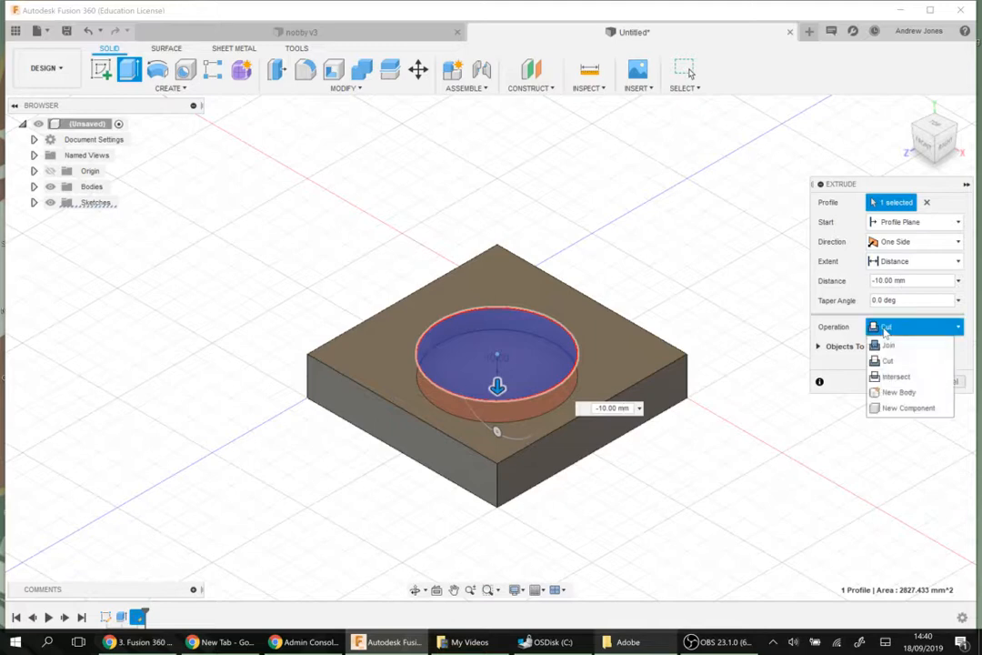
{"action": "left_click", "coordinate": [888, 361]}
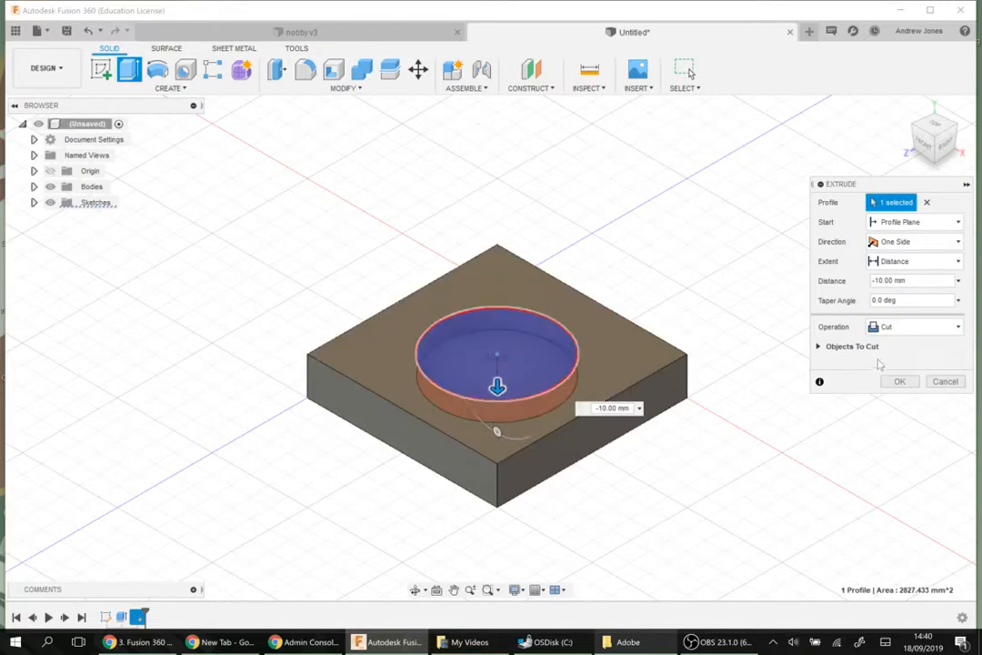
{"action": "left_click", "coordinate": [899, 381]}
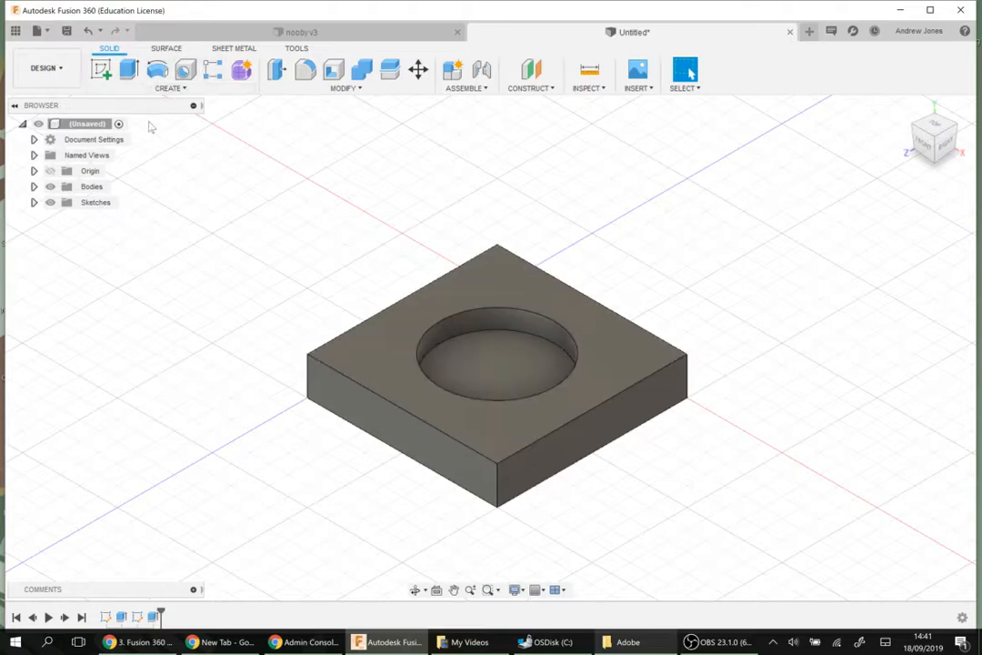
- Sketch a 40 mm diameter circle at the centre of the round recess's floor and finish the sketch
{"action": "left_click", "coordinate": [102, 71]}
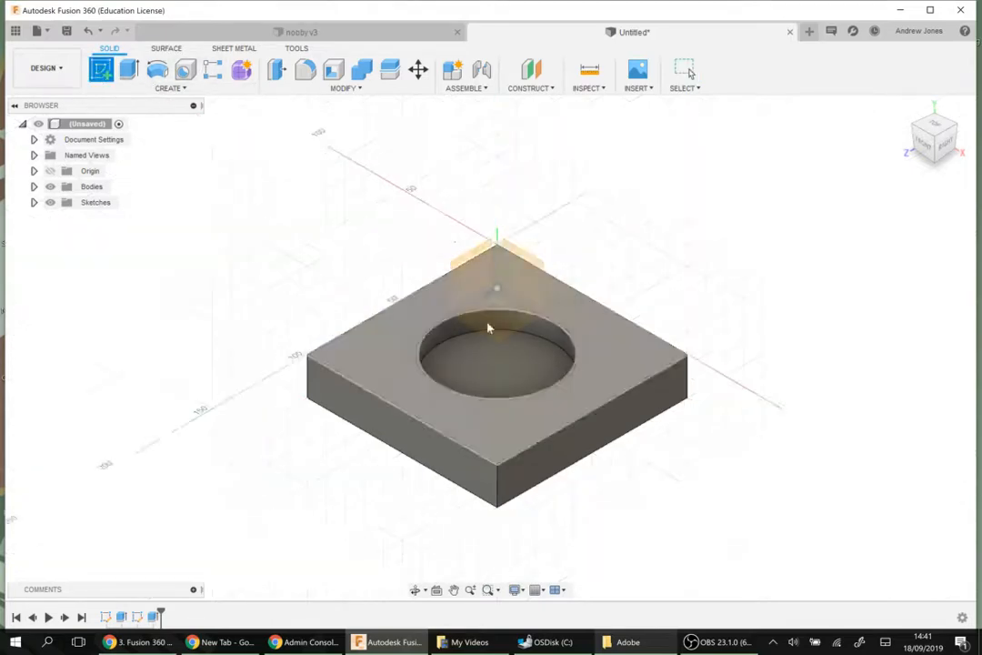
{"action": "left_click", "coordinate": [489, 367]}
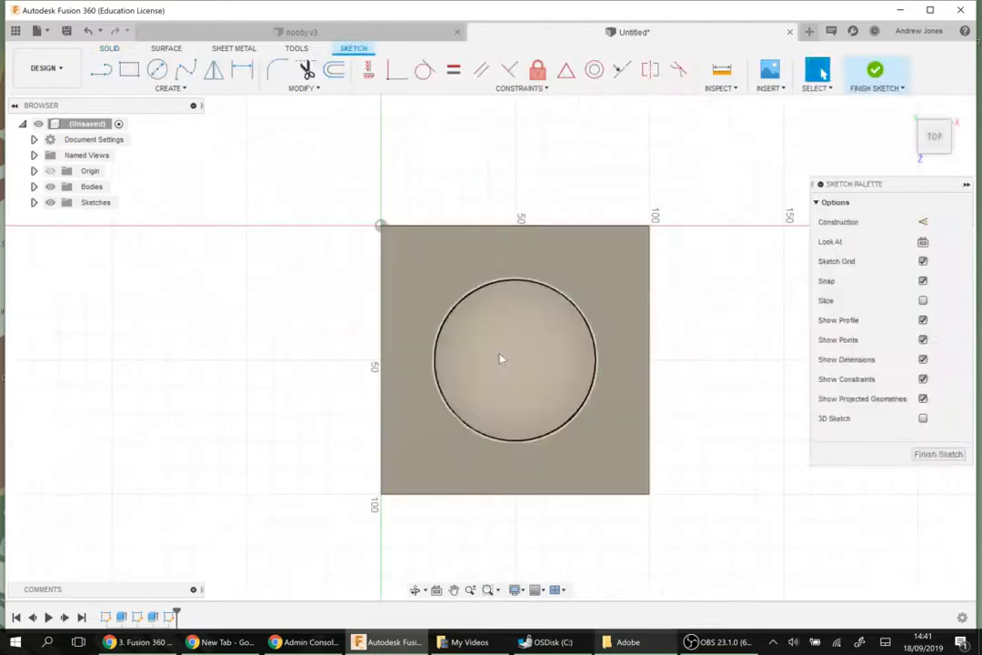
{"action": "key", "text": "c"}
{"action": "left_click", "coordinate": [516, 361]}
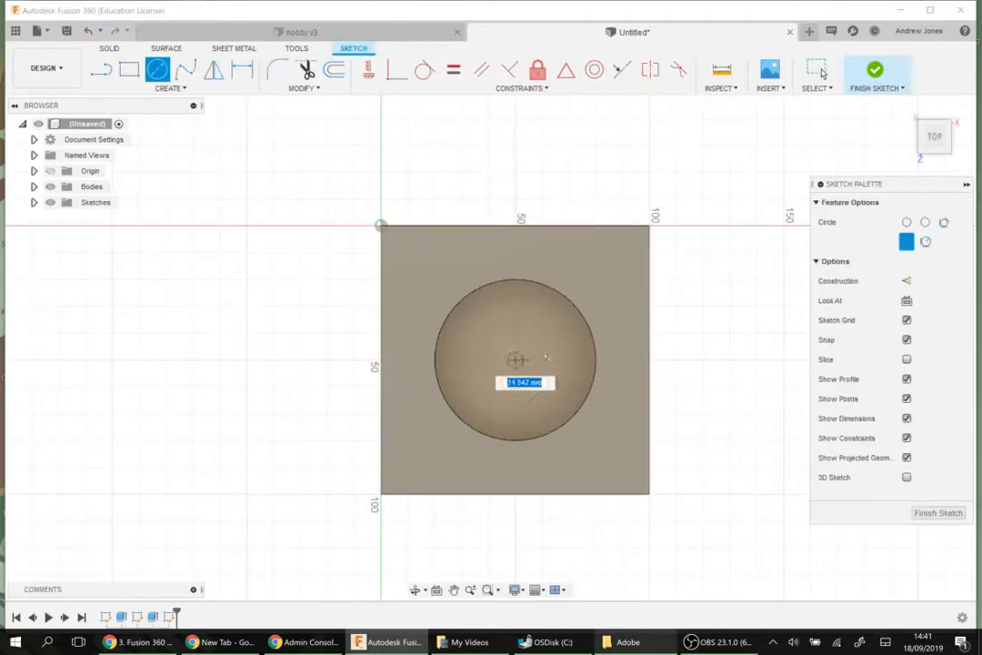
{"action": "type", "text": "40"}
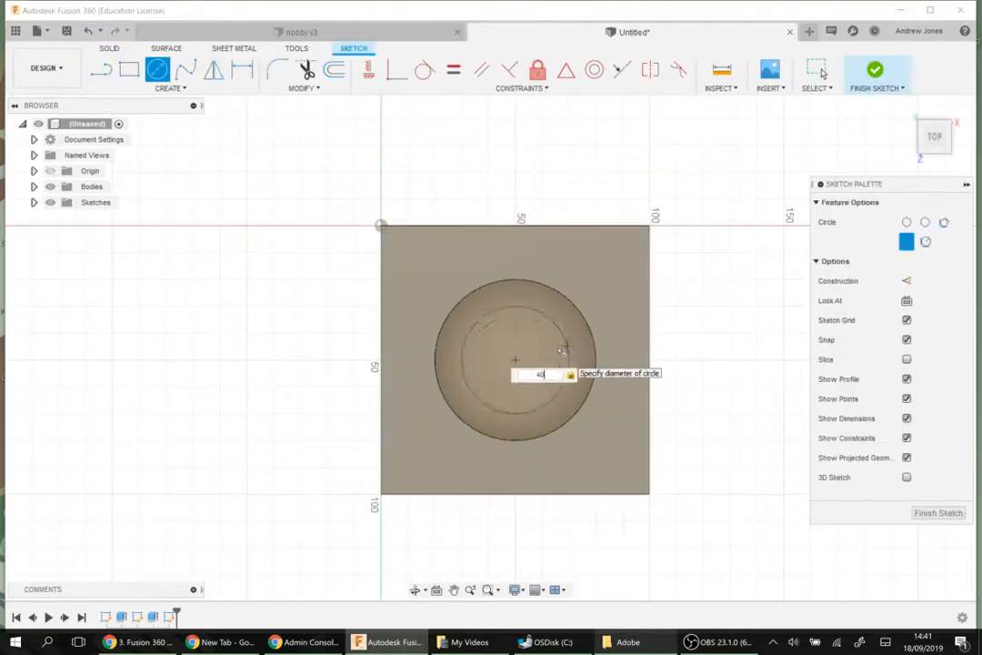
{"action": "key", "text": "Return"}
{"action": "key", "text": "Escape"}
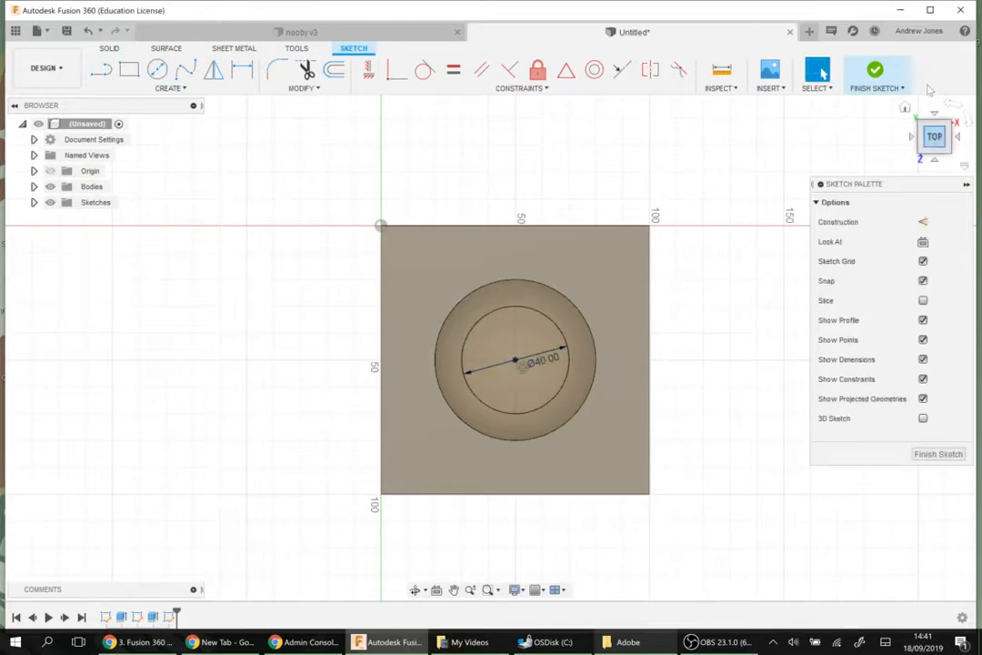
{"action": "left_click", "coordinate": [875, 70]}
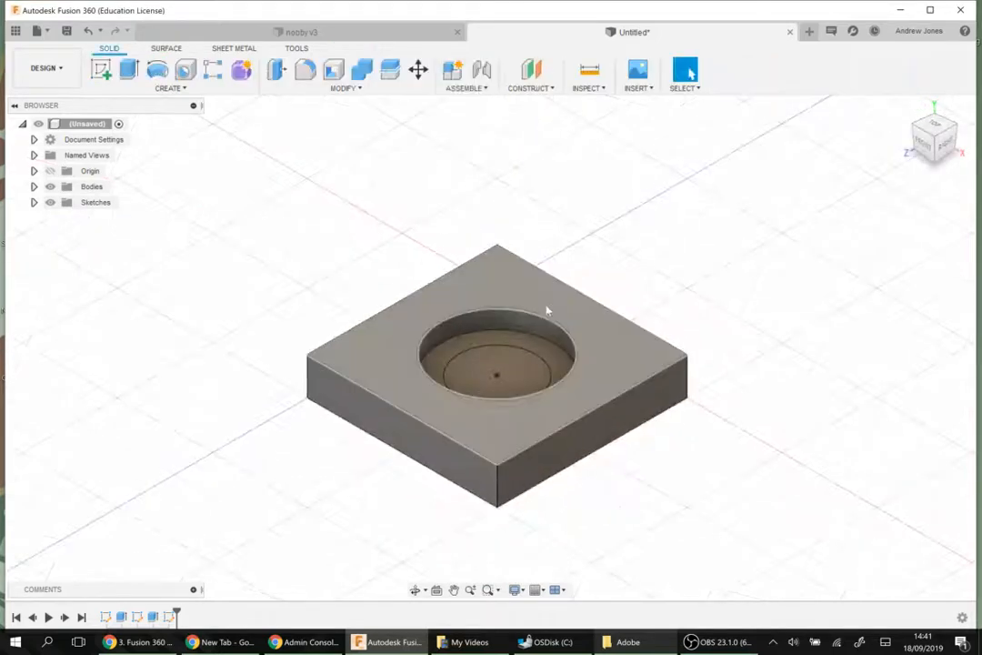
- Extrude the 40 mm circle 60 mm upward from the recess floor as a new body
{"action": "key", "text": "e"}
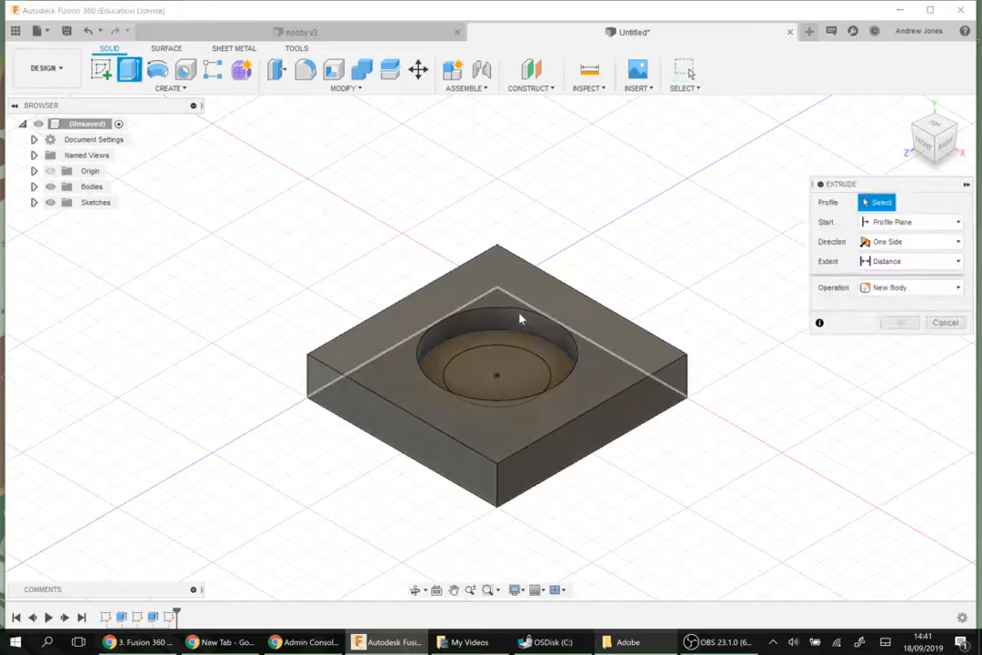
{"action": "left_click", "coordinate": [499, 367]}
{"action": "left_click_drag", "start_coordinate": [496, 365], "coordinate": [497, 233]}
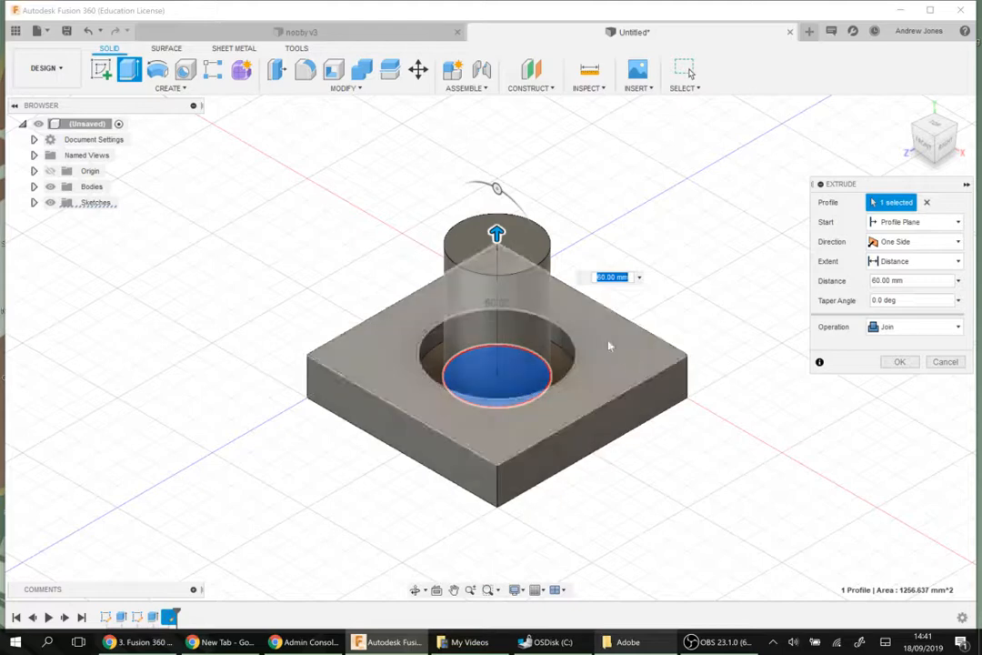
{"action": "left_click", "coordinate": [936, 327]}
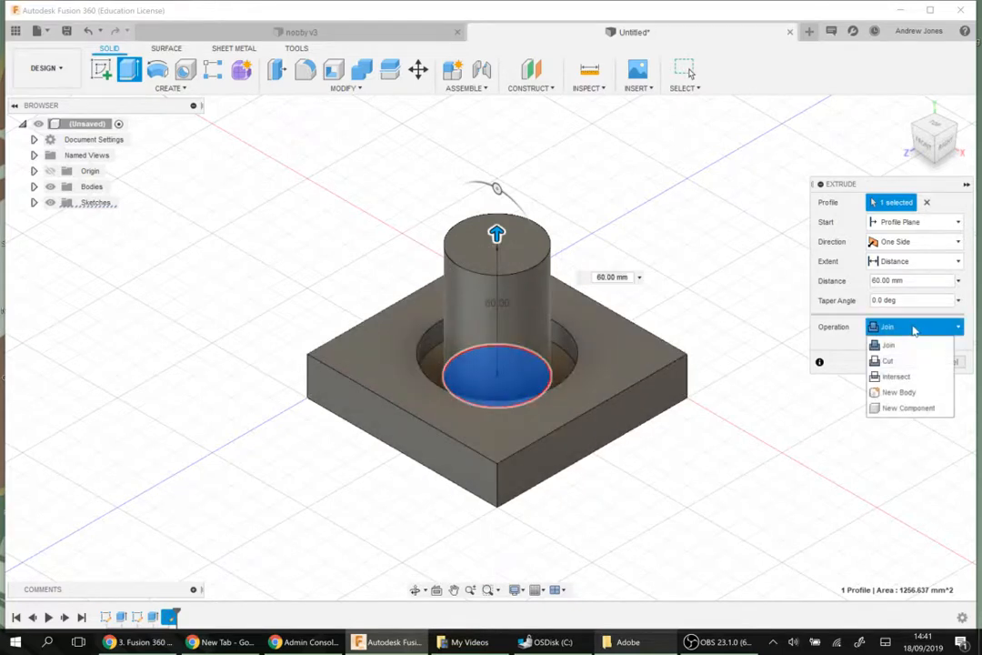
{"action": "left_click", "coordinate": [912, 395]}
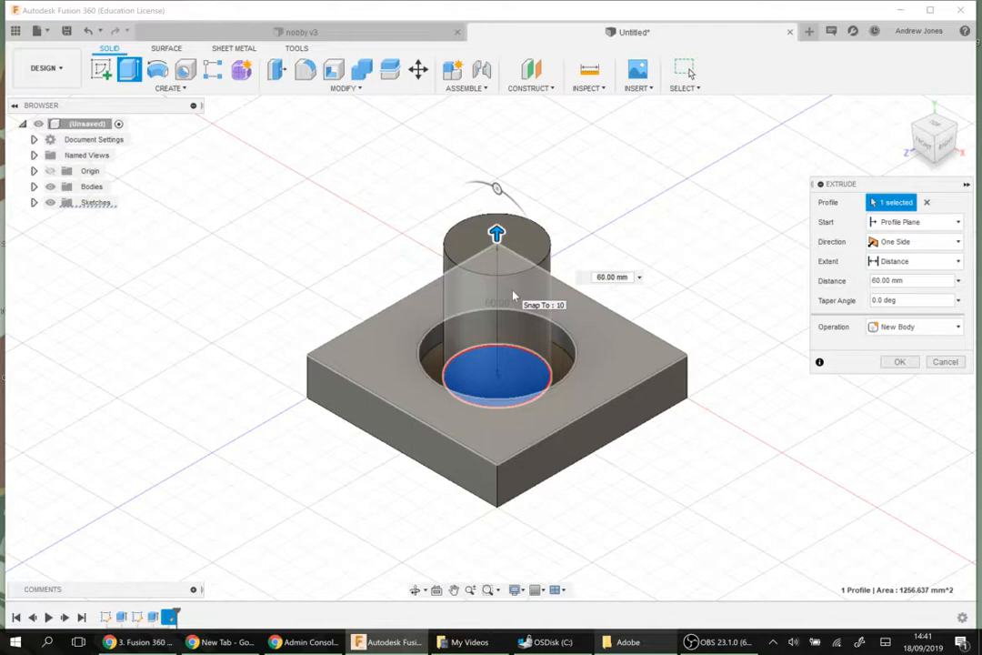
{"action": "left_click", "coordinate": [899, 363]}
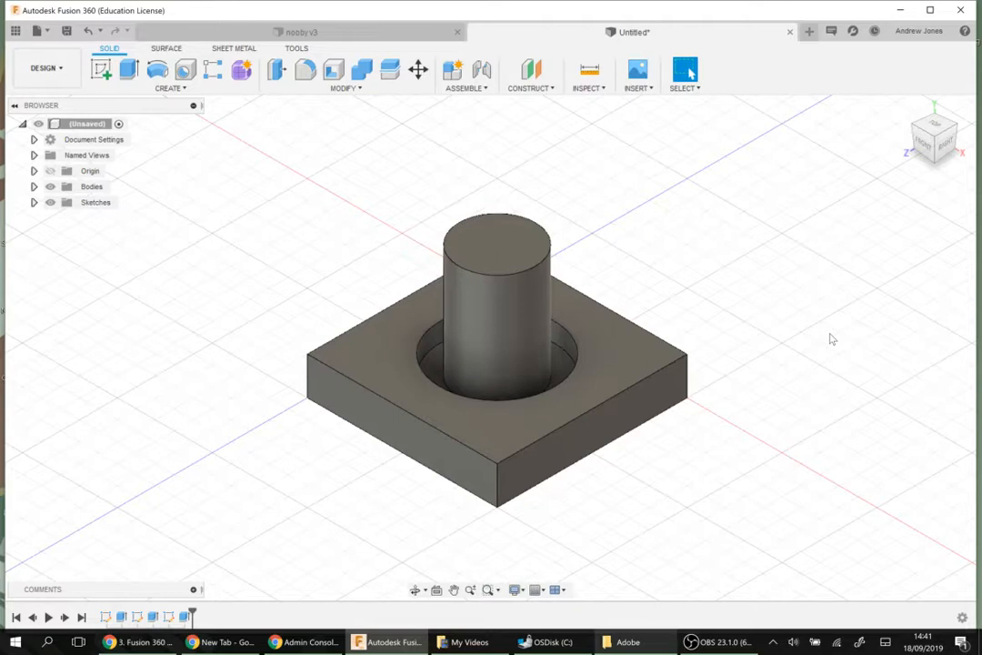
- Check the nobby v3 reference, return to the untitled design and create a 40 mm sphere centred on the cylinder's top face as a new body
{"action": "left_click", "coordinate": [305, 30]}
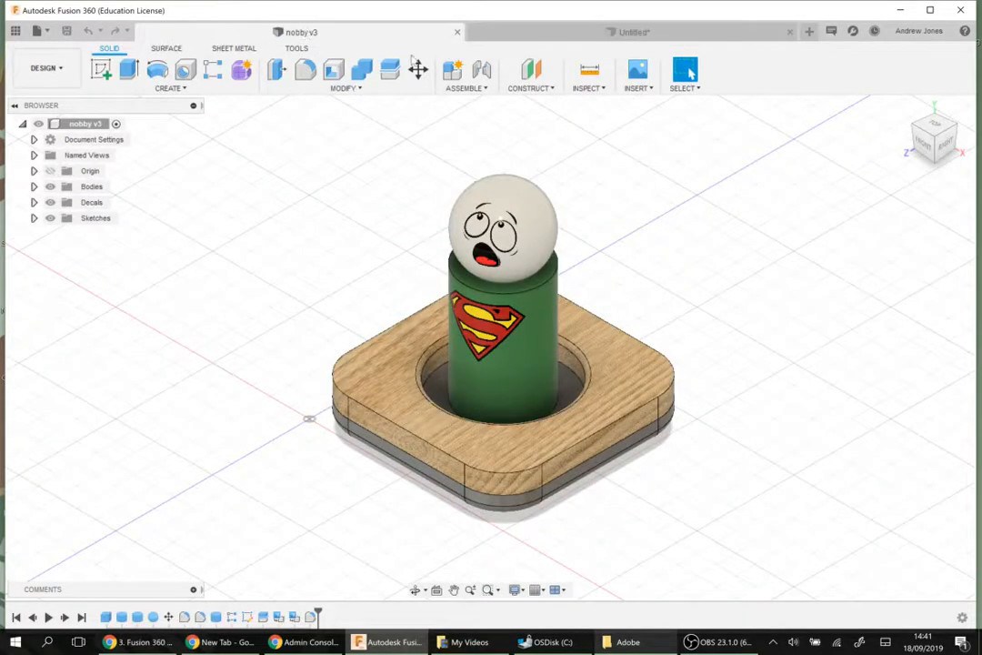
{"action": "left_click", "coordinate": [507, 33]}
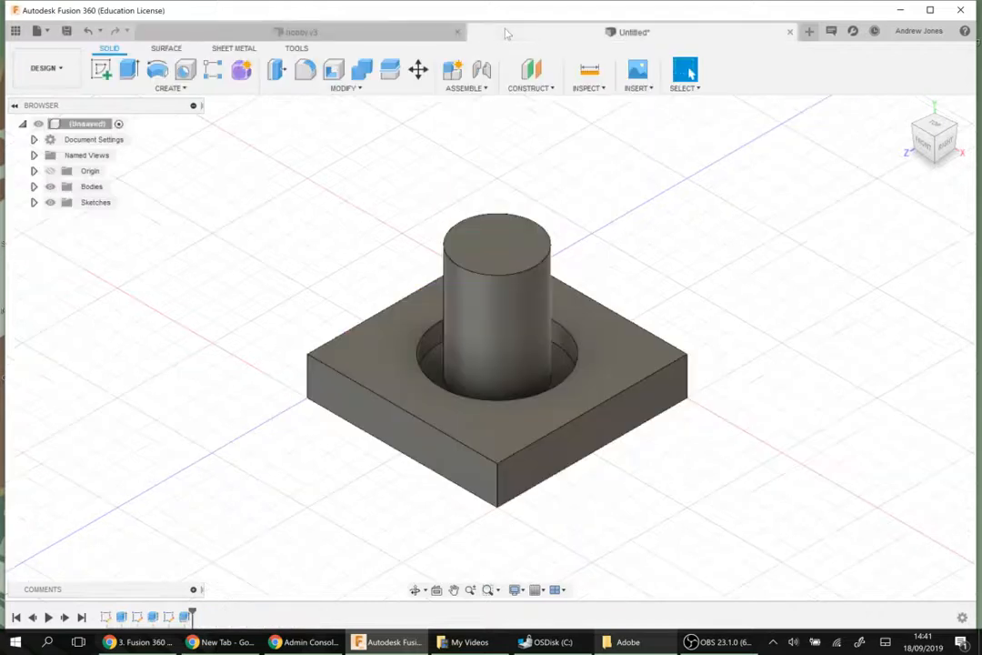
{"action": "left_click", "coordinate": [150, 89]}
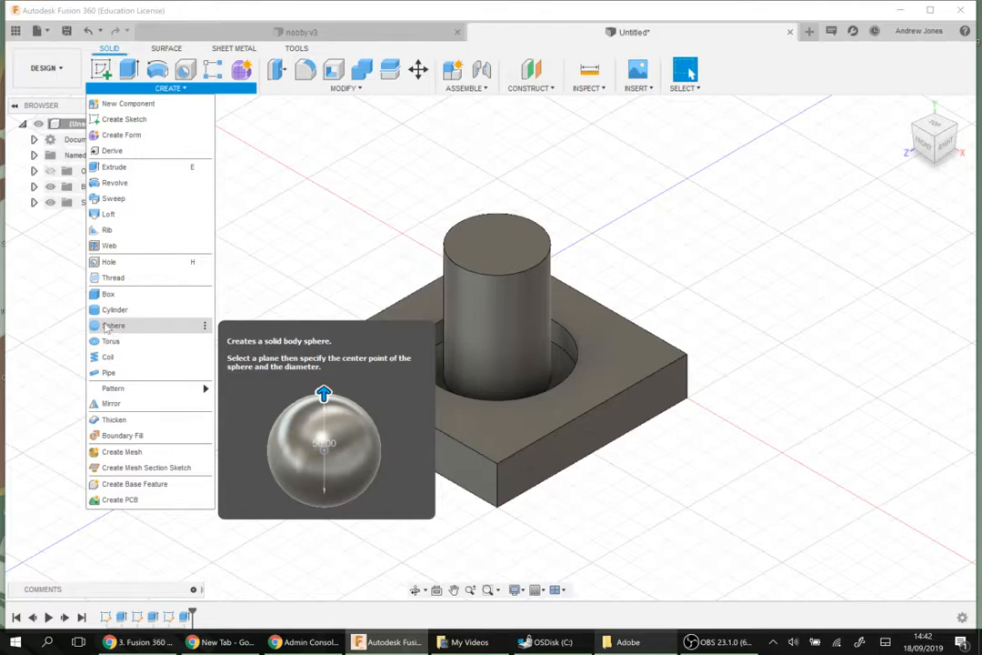
{"action": "left_click", "coordinate": [111, 326]}
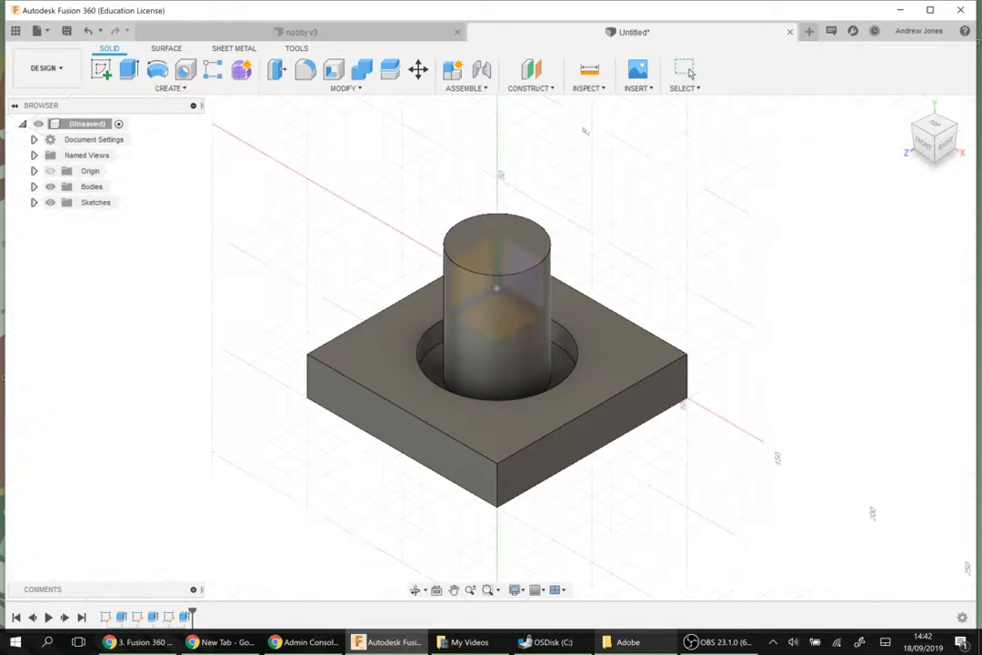
{"action": "left_click", "coordinate": [513, 233]}
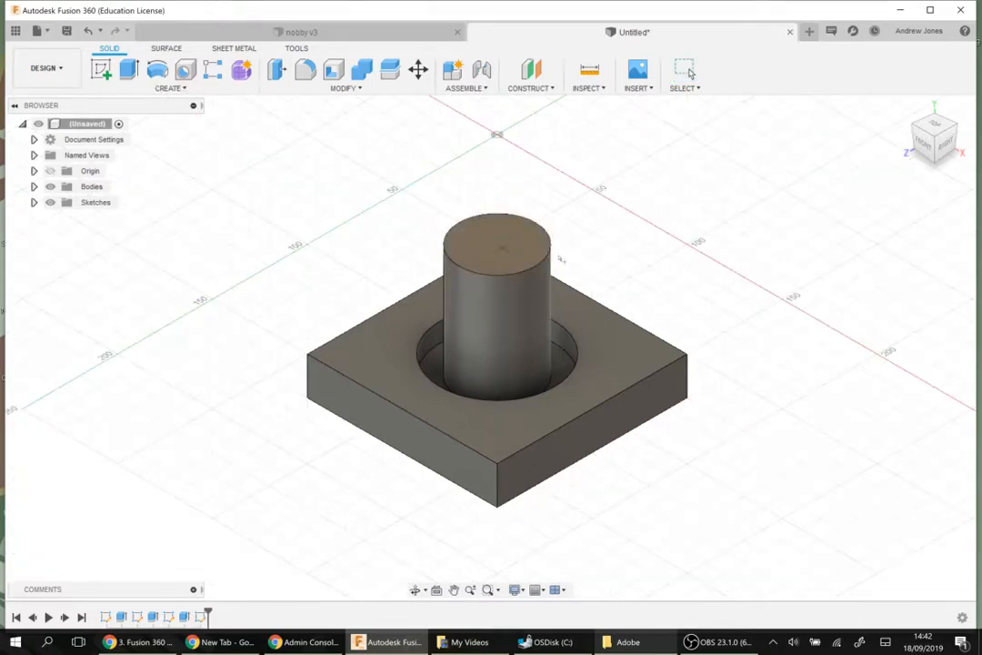
{"action": "left_click", "coordinate": [497, 248]}
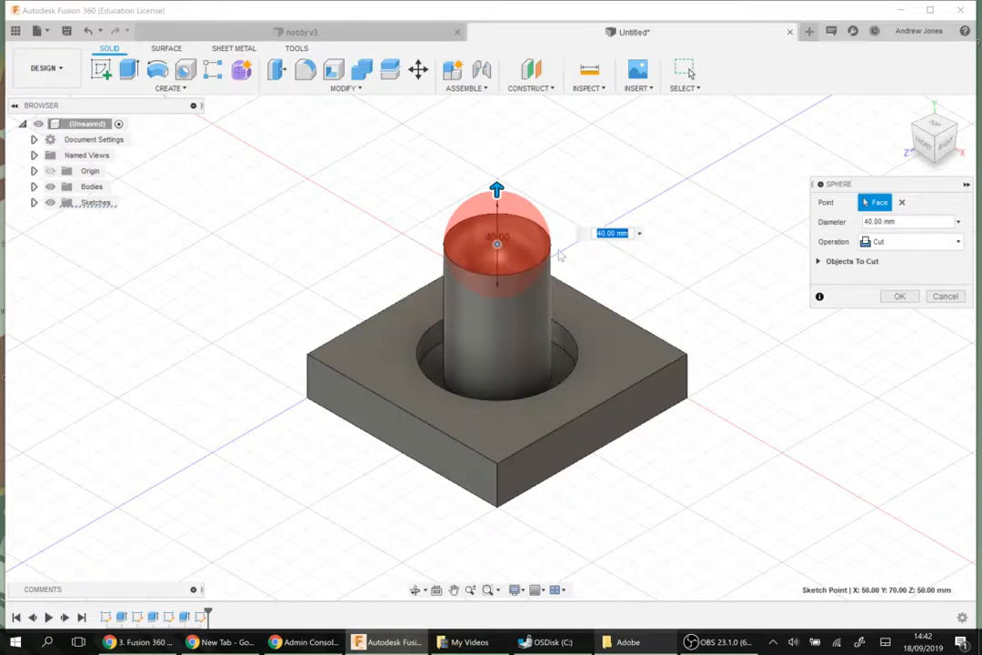
{"action": "left_click", "coordinate": [886, 243]}
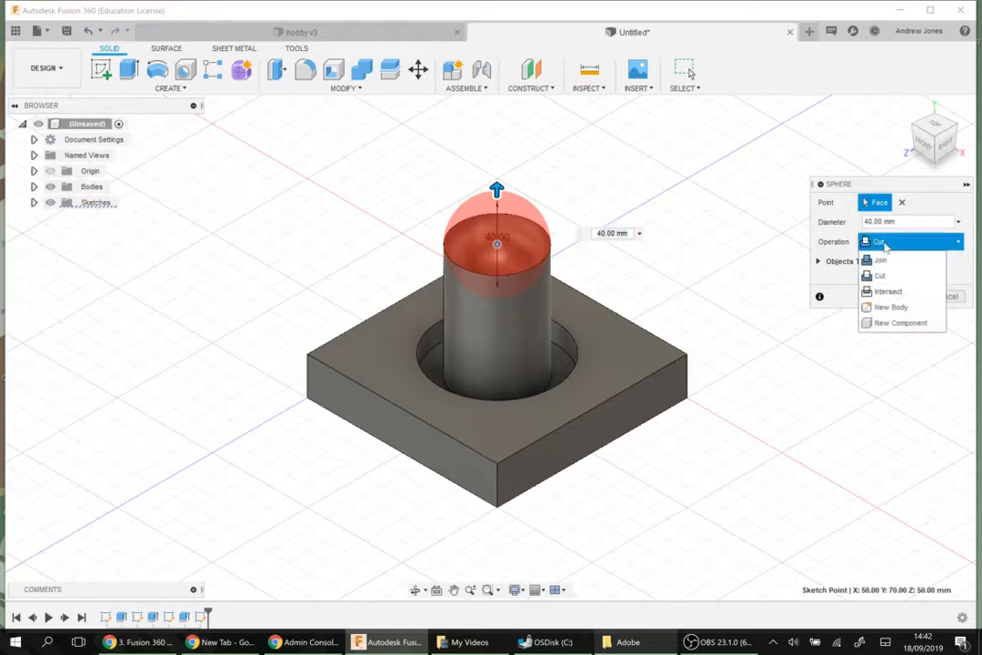
{"action": "left_click", "coordinate": [883, 260]}
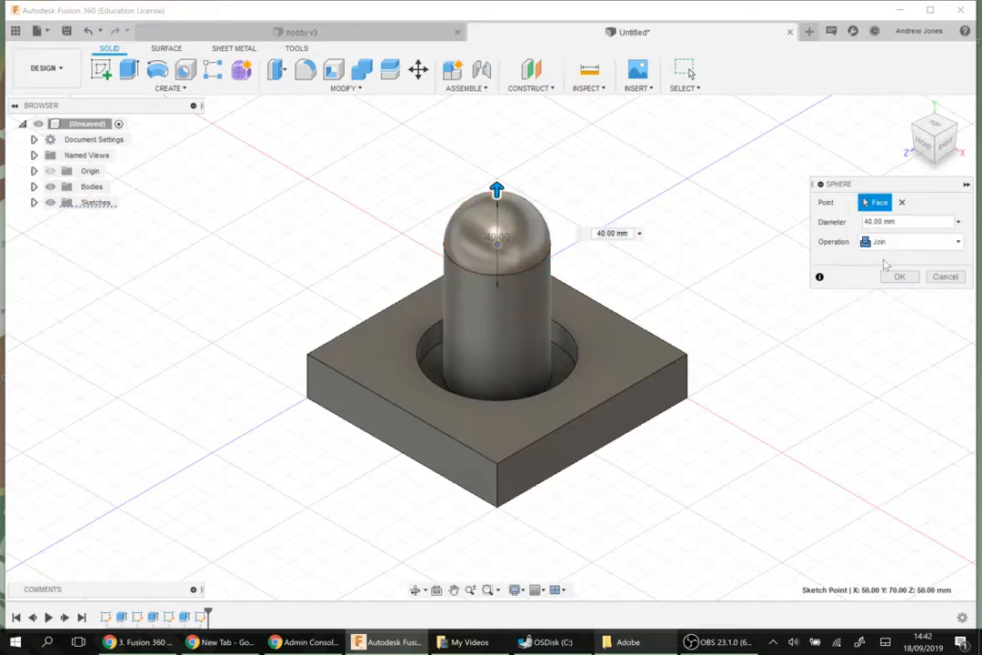
{"action": "left_click", "coordinate": [889, 242]}
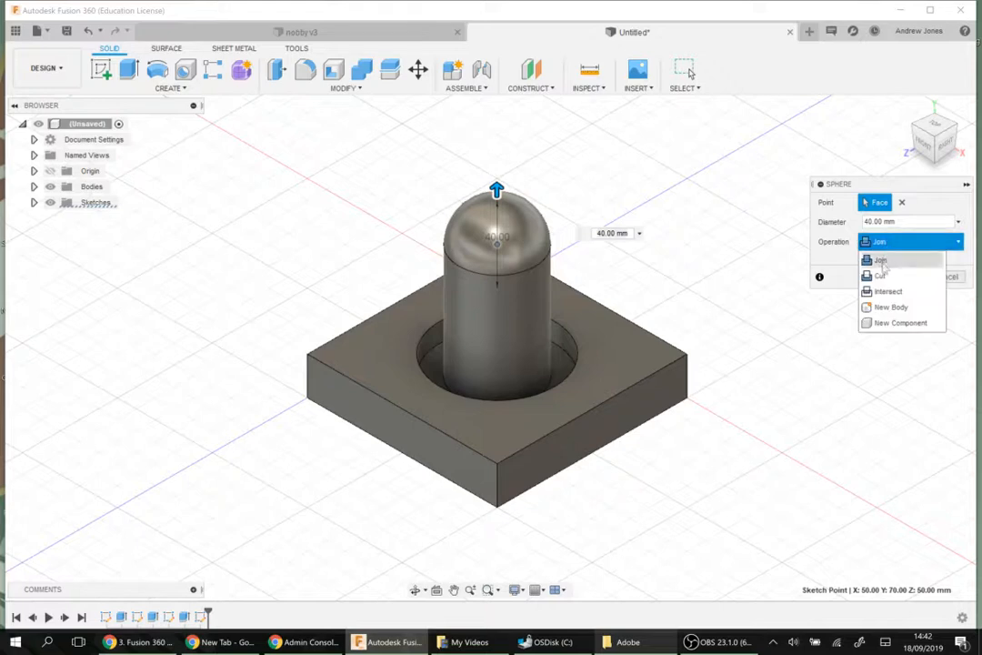
{"action": "left_click", "coordinate": [886, 308]}
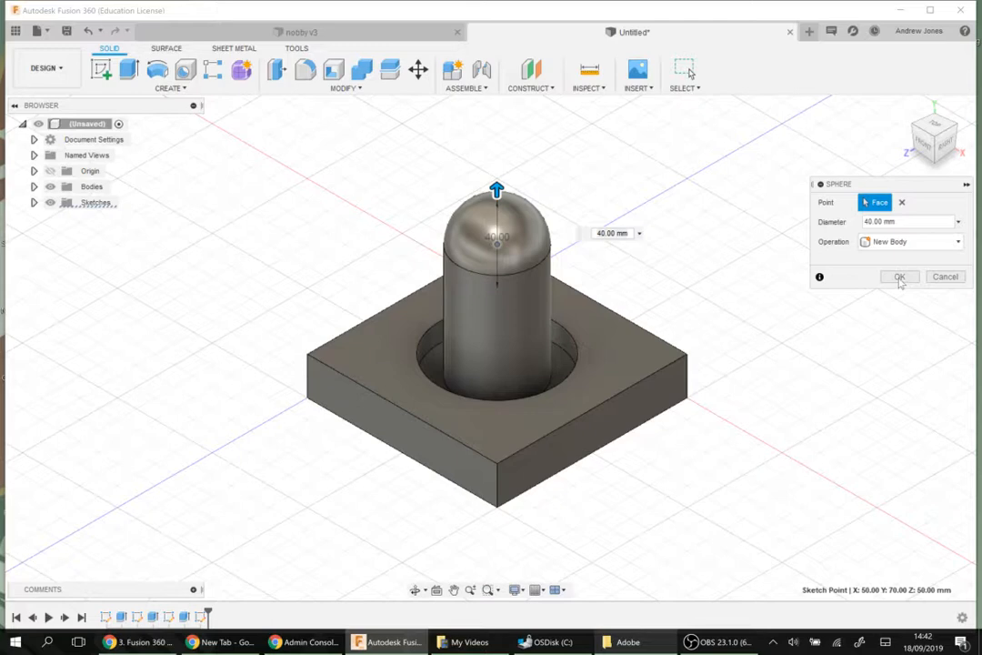
{"action": "left_click", "coordinate": [900, 277]}
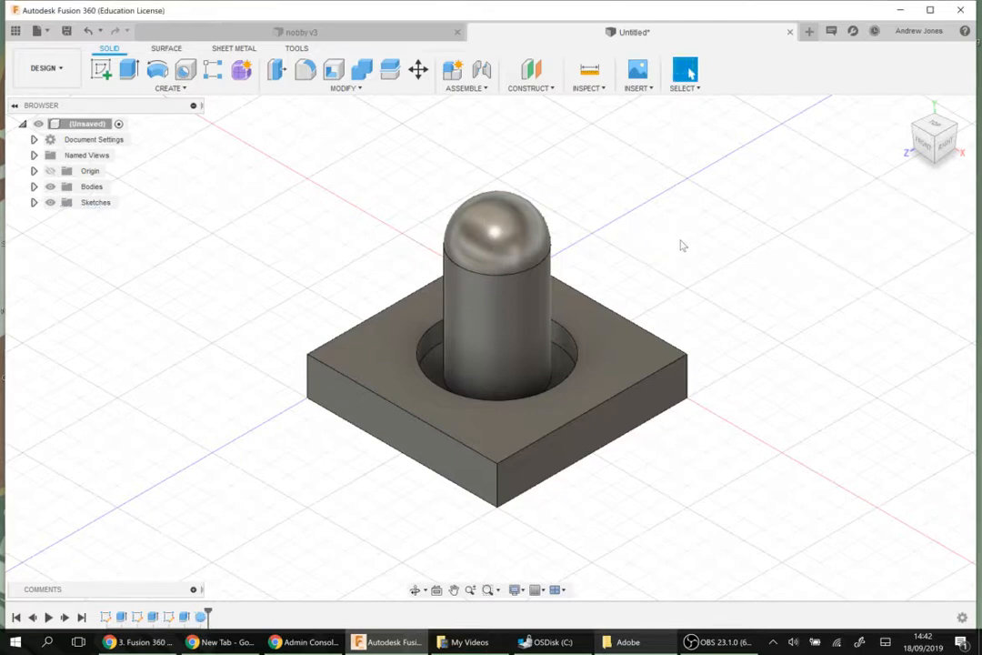
- Move the sphere body 10 mm up along Y and rotate it 5 degrees about the Y axis
{"action": "left_click", "coordinate": [343, 89]}
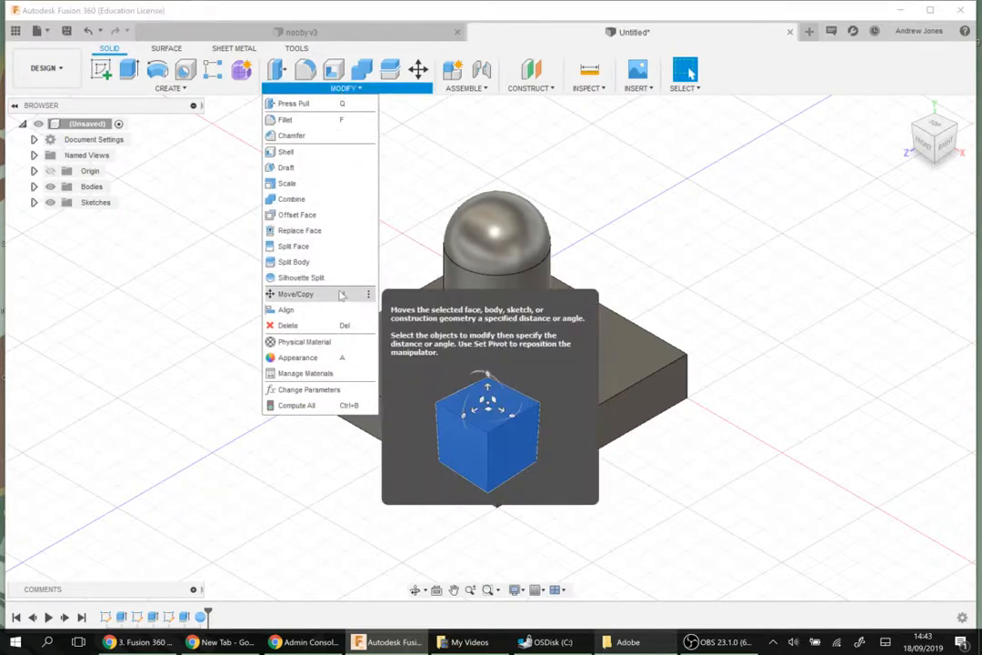
{"action": "left_click", "coordinate": [688, 198]}
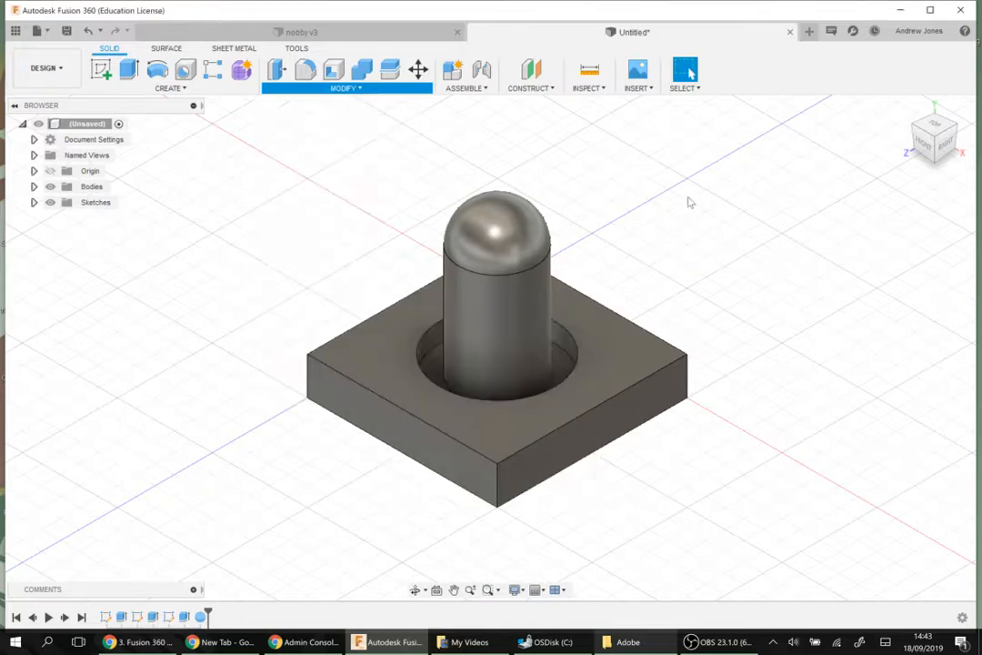
{"action": "key", "text": "m"}
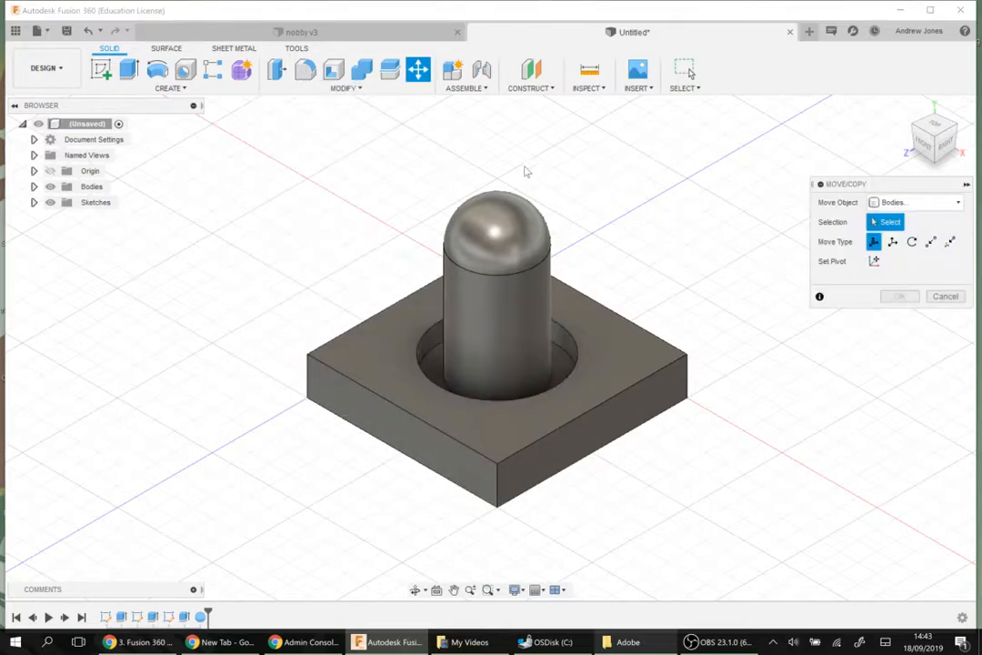
{"action": "left_click", "coordinate": [506, 234]}
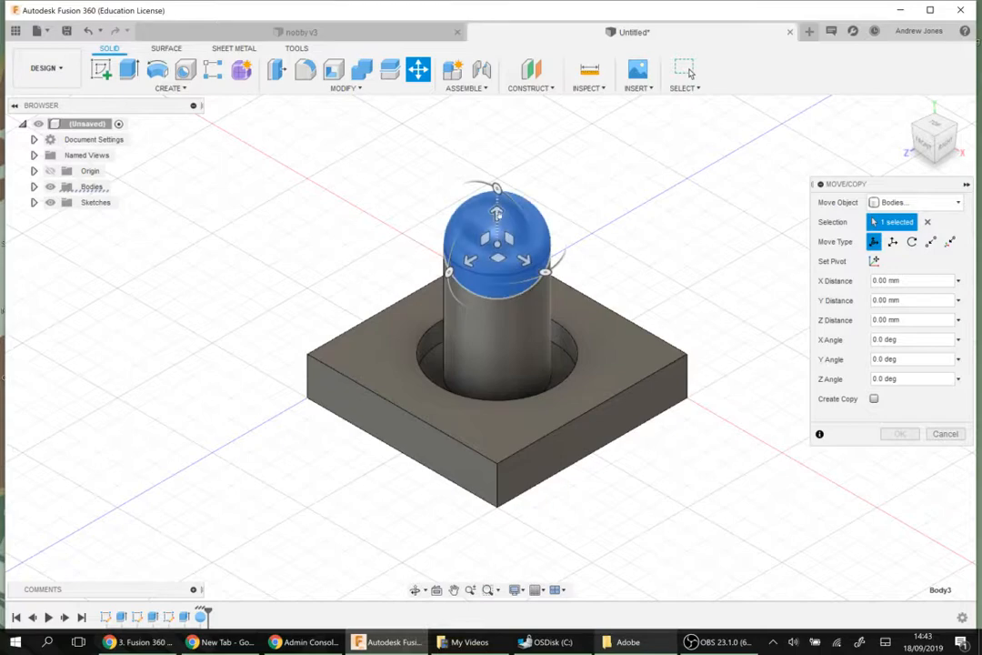
{"action": "left_click_drag", "start_coordinate": [497, 213], "coordinate": [497, 189]}
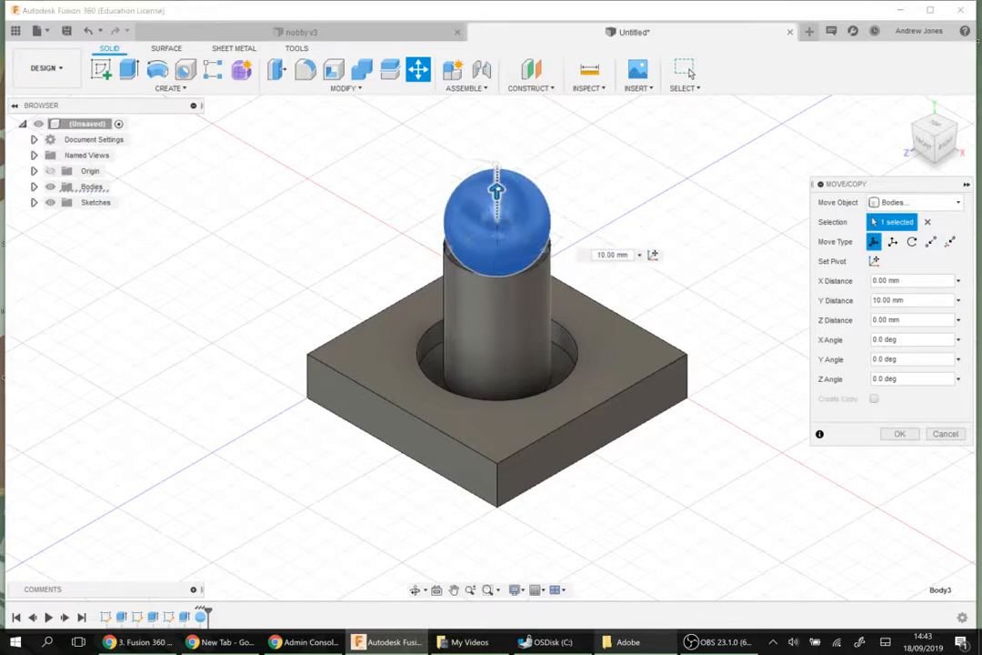
{"action": "mouse_move", "coordinate": [646, 218]}
{"action": "middle_mouse_down", "text": "shift"}
{"action": "mouse_move", "coordinate": [646, 173]}
{"action": "mouse_move", "coordinate": [647, 224]}
{"action": "middle_mouse_up", "text": "shift"}
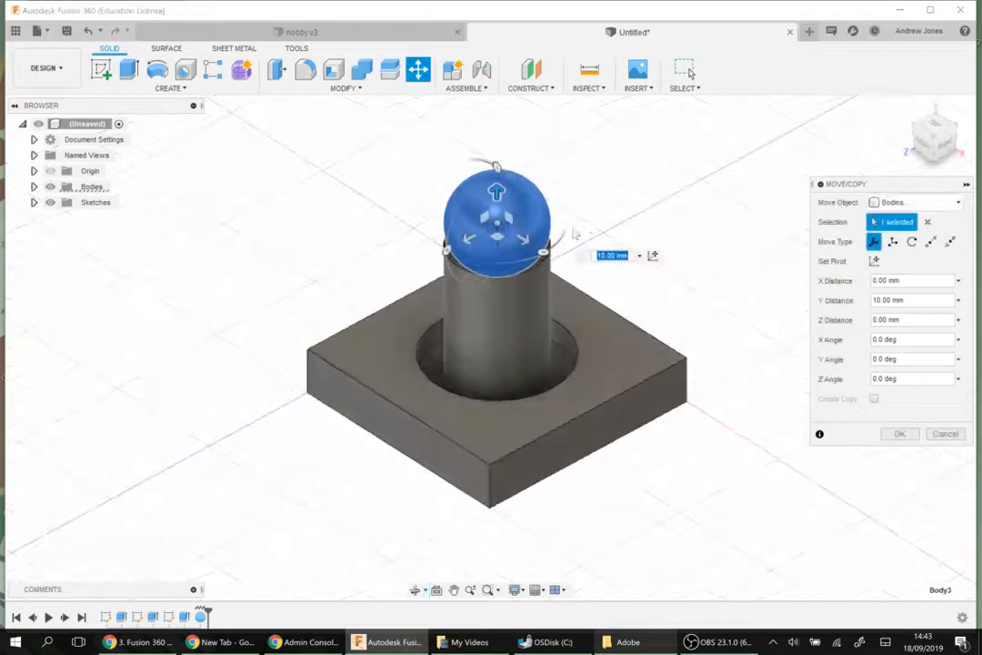
{"action": "mouse_move", "coordinate": [496, 191]}
{"action": "left_mouse_down"}
{"action": "mouse_move", "coordinate": [496, 129]}
{"action": "mouse_move", "coordinate": [496, 212]}
{"action": "left_mouse_up"}
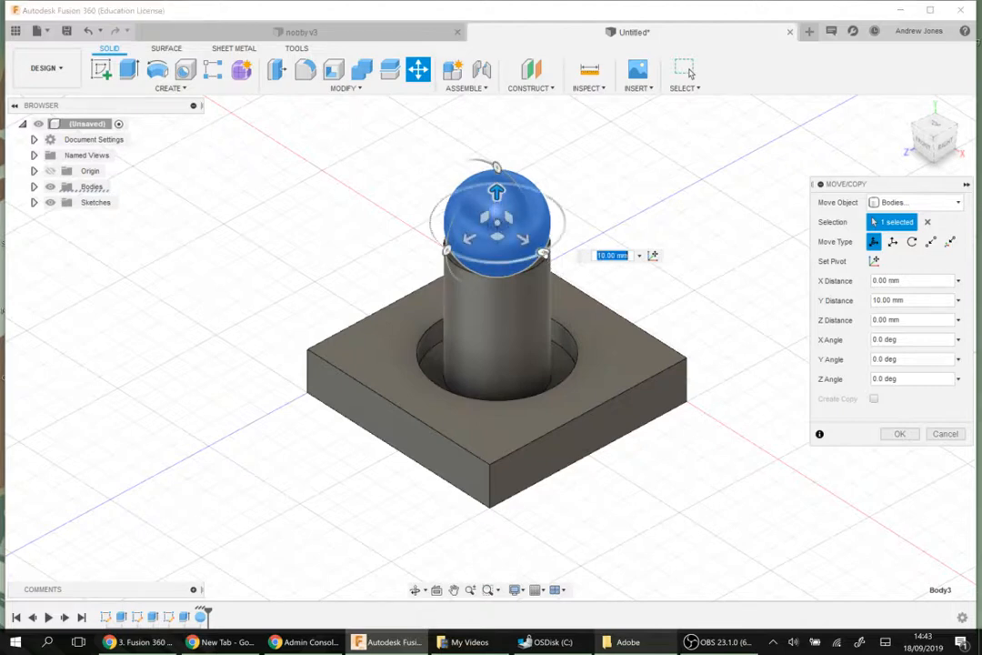
{"action": "mouse_move", "coordinate": [545, 255]}
{"action": "left_mouse_down"}
{"action": "mouse_move", "coordinate": [444, 248]}
{"action": "mouse_move", "coordinate": [482, 191]}
{"action": "mouse_move", "coordinate": [582, 221]}
{"action": "mouse_move", "coordinate": [568, 200]}
{"action": "mouse_move", "coordinate": [585, 231]}
{"action": "mouse_move", "coordinate": [546, 248]}
{"action": "left_mouse_up"}
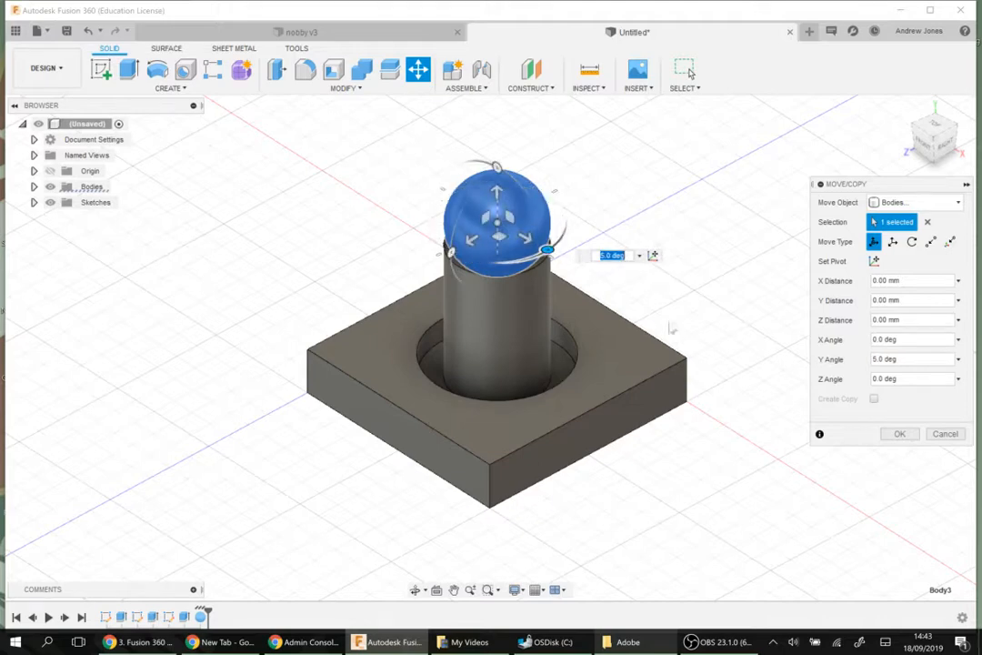
{"action": "left_click", "coordinate": [898, 434]}
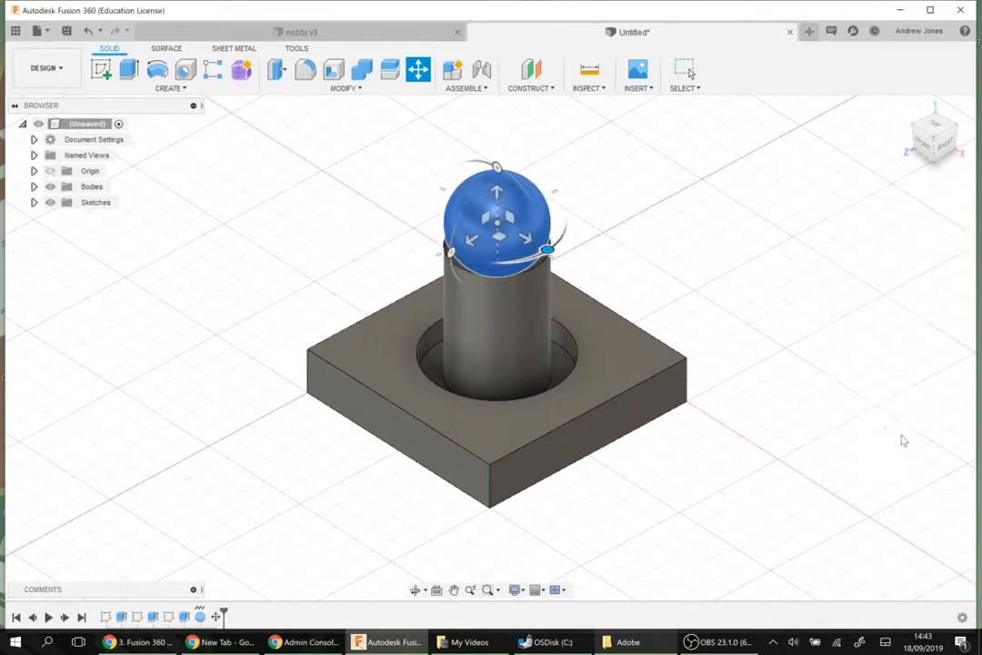
{"action": "middle_click_drag", "start_coordinate": [805, 321], "coordinate": [816, 297], "text": "shift"}
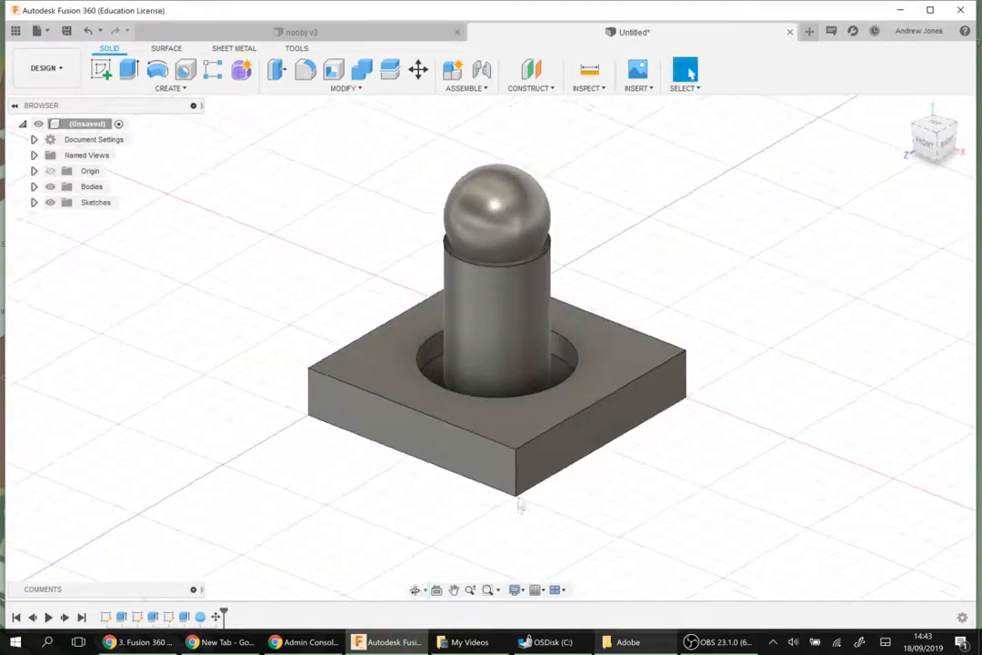
- Check the base's corners in the nobby v3 reference design and return to the untitled design
{"action": "left_click", "coordinate": [359, 35]}
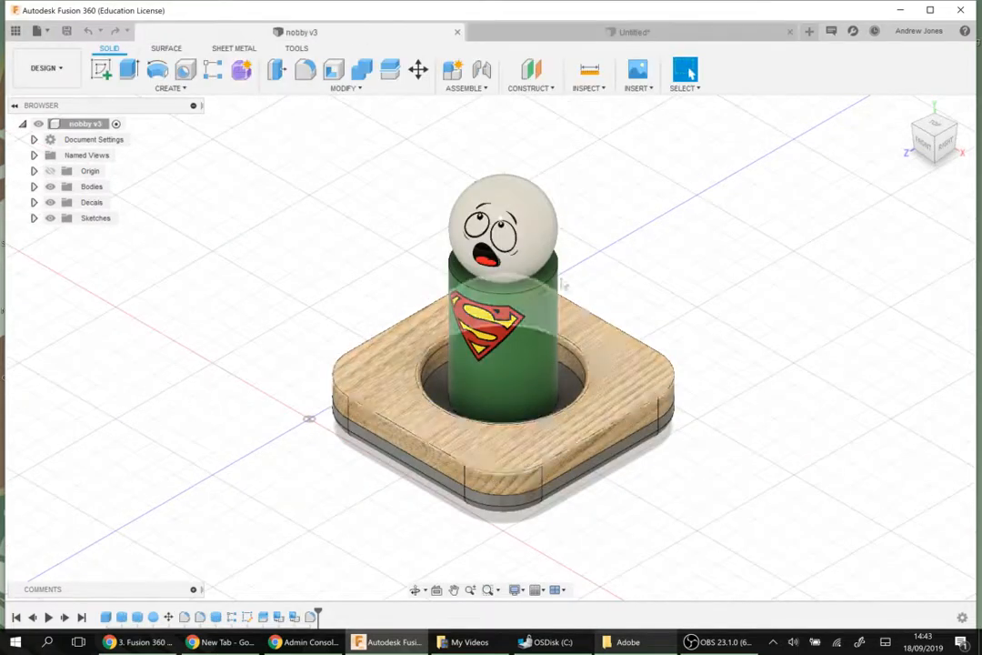
{"action": "left_click", "coordinate": [560, 32]}
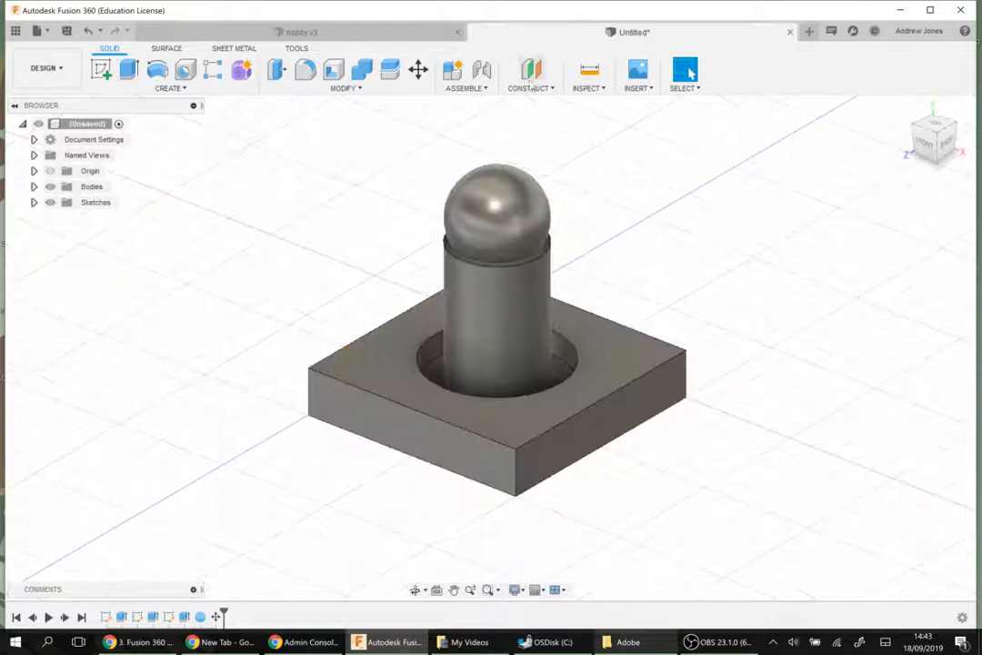
{"action": "left_click", "coordinate": [339, 88]}
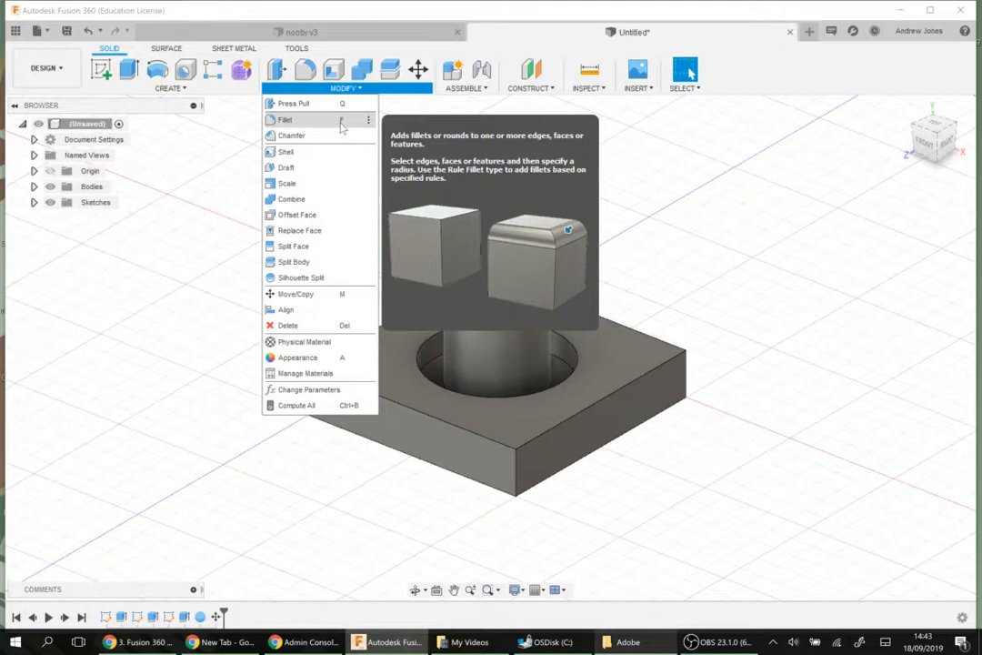
{"action": "left_click", "coordinate": [822, 219]}
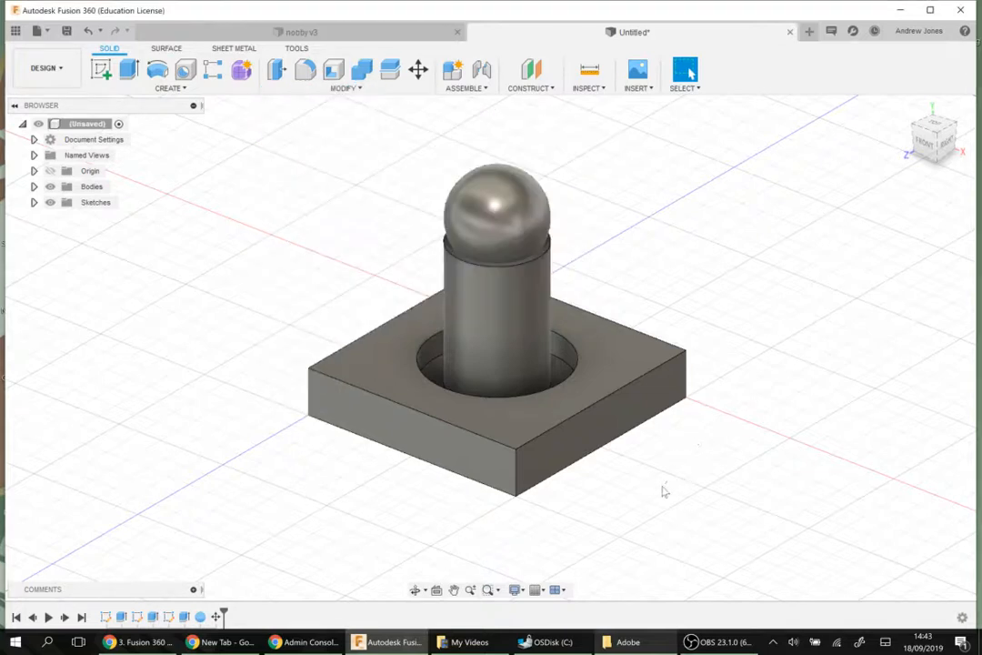
- Fillet the four vertical corner edges of the square base with a constant radius of 15 mm
{"action": "key", "text": "f"}
{"action": "left_click", "coordinate": [515, 466]}
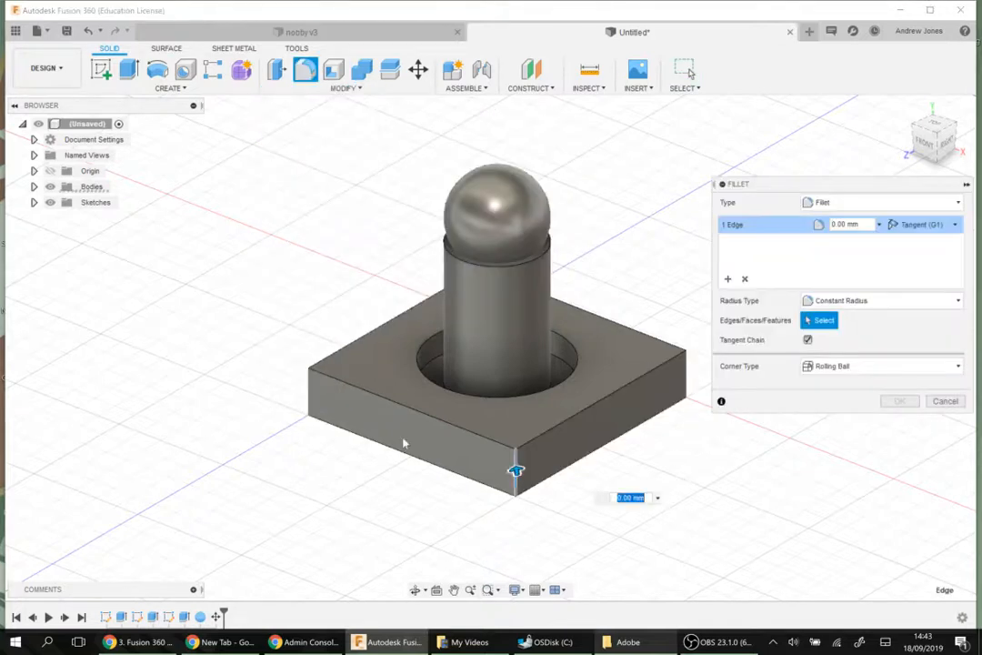
{"action": "left_click", "coordinate": [310, 400]}
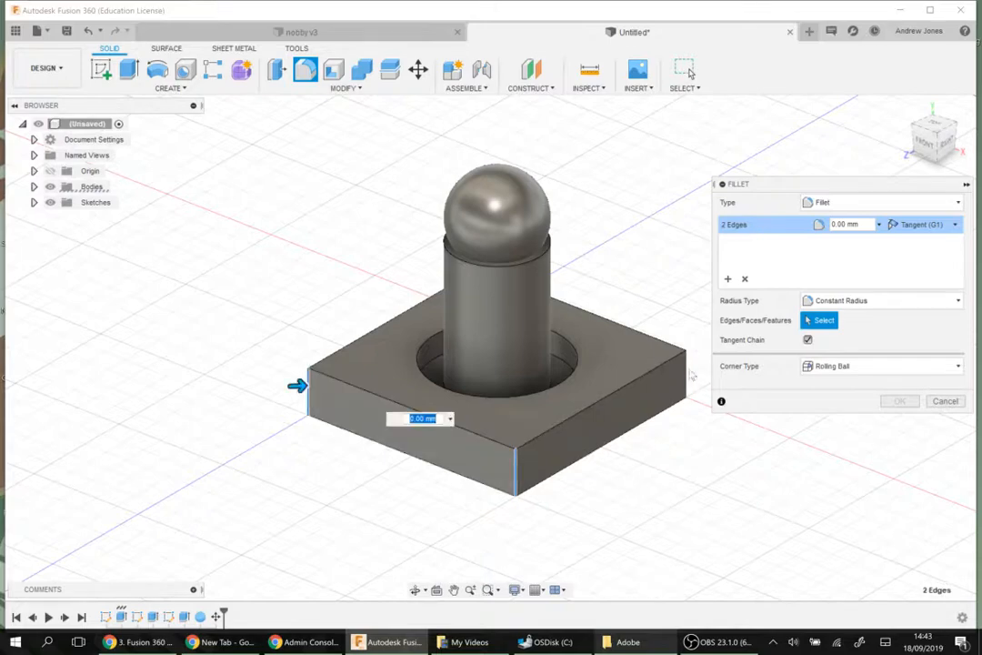
{"action": "left_click", "coordinate": [688, 374]}
{"action": "middle_click_drag", "start_coordinate": [703, 454], "coordinate": [588, 438], "text": "shift"}
{"action": "left_click", "coordinate": [689, 399]}
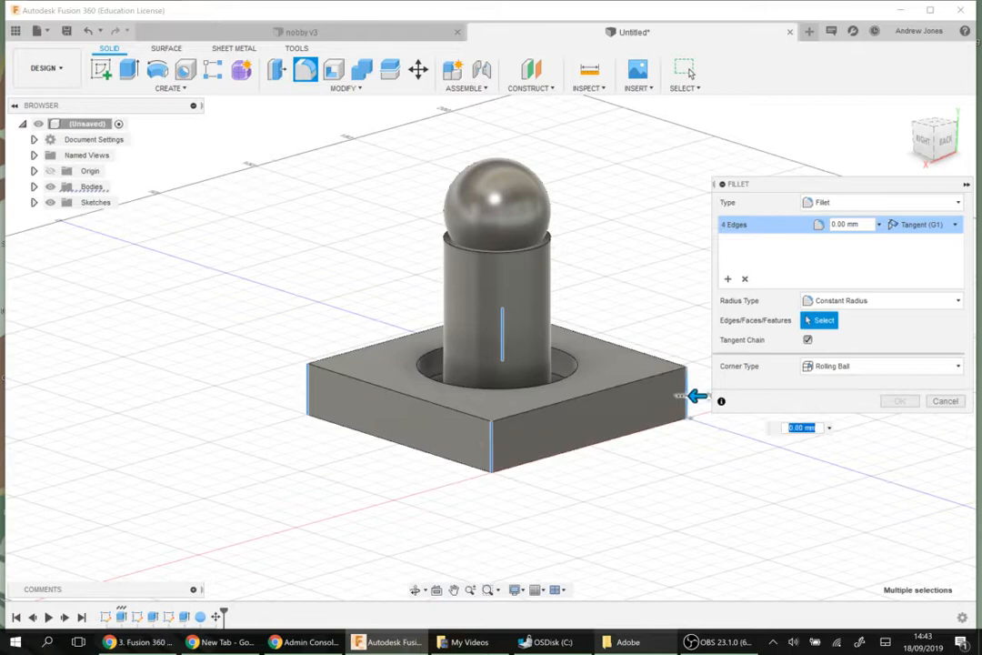
{"action": "type", "text": "10"}
{"action": "key", "text": "Return"}
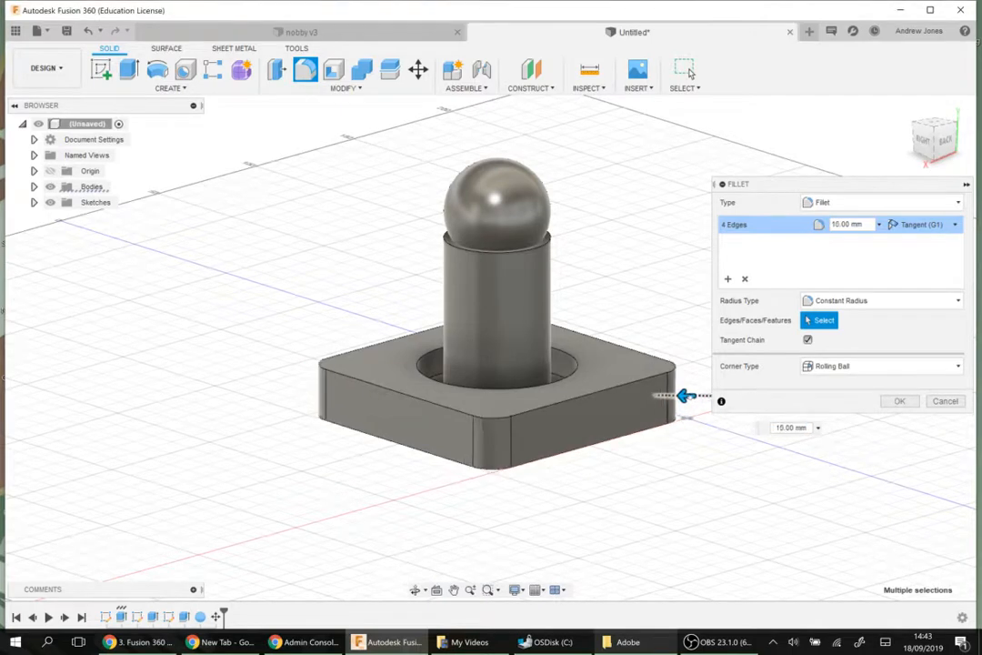
{"action": "mouse_move", "coordinate": [689, 397]}
{"action": "left_mouse_down"}
{"action": "mouse_move", "coordinate": [678, 397]}
{"action": "mouse_move", "coordinate": [686, 400]}
{"action": "left_mouse_up"}
{"action": "middle_click_drag", "start_coordinate": [681, 425], "coordinate": [873, 435], "text": "shift"}
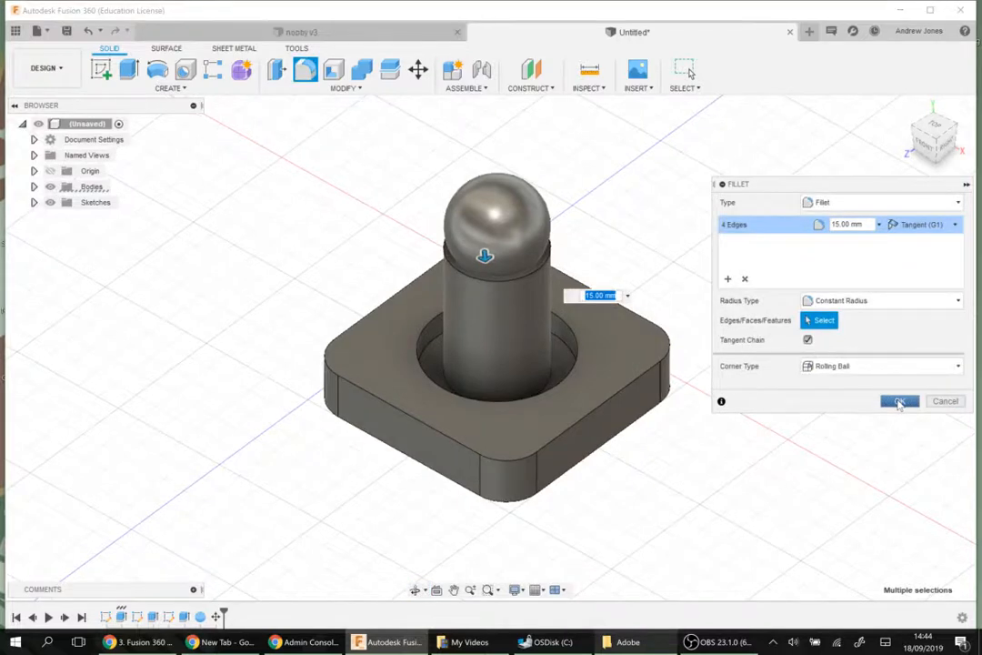
{"action": "left_click", "coordinate": [898, 401]}
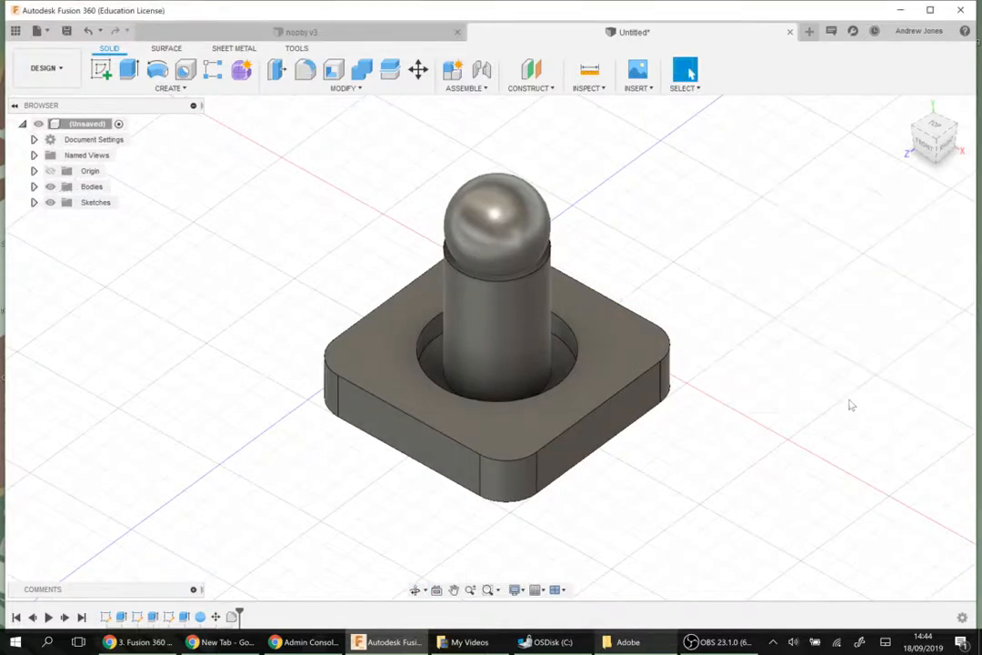
{"action": "mouse_move", "coordinate": [852, 404]}
{"action": "middle_mouse_down", "text": "shift"}
{"action": "mouse_move", "coordinate": [883, 342]}
{"action": "mouse_move", "coordinate": [912, 347]}
{"action": "mouse_move", "coordinate": [828, 394]}
{"action": "mouse_move", "coordinate": [901, 359]}
{"action": "mouse_move", "coordinate": [923, 335]}
{"action": "mouse_move", "coordinate": [951, 368]}
{"action": "mouse_move", "coordinate": [809, 324]}
{"action": "mouse_move", "coordinate": [805, 404]}
{"action": "mouse_move", "coordinate": [853, 391]}
{"action": "middle_mouse_up", "text": "shift"}
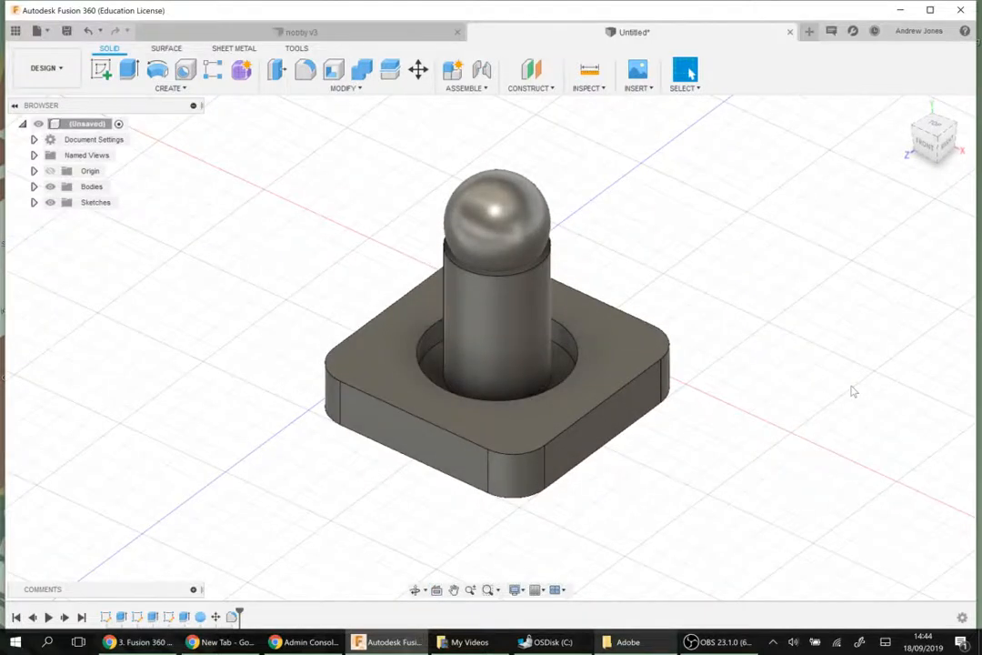